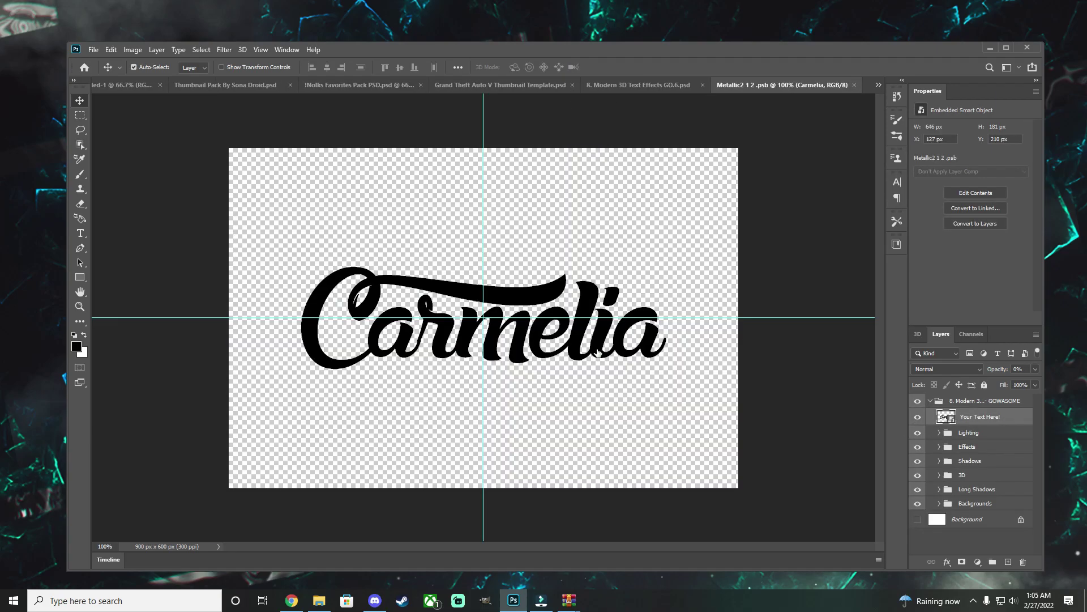
Change the text to ATREXITIVE in the Heartless font and save it into the template
double_click(937, 404)
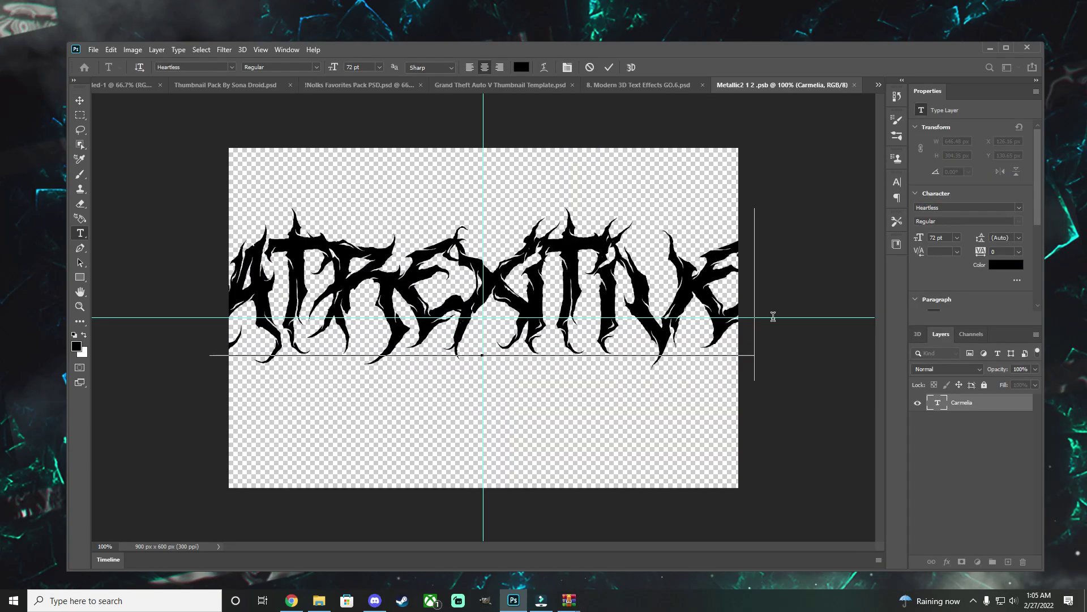
click(93, 49)
click(105, 178)
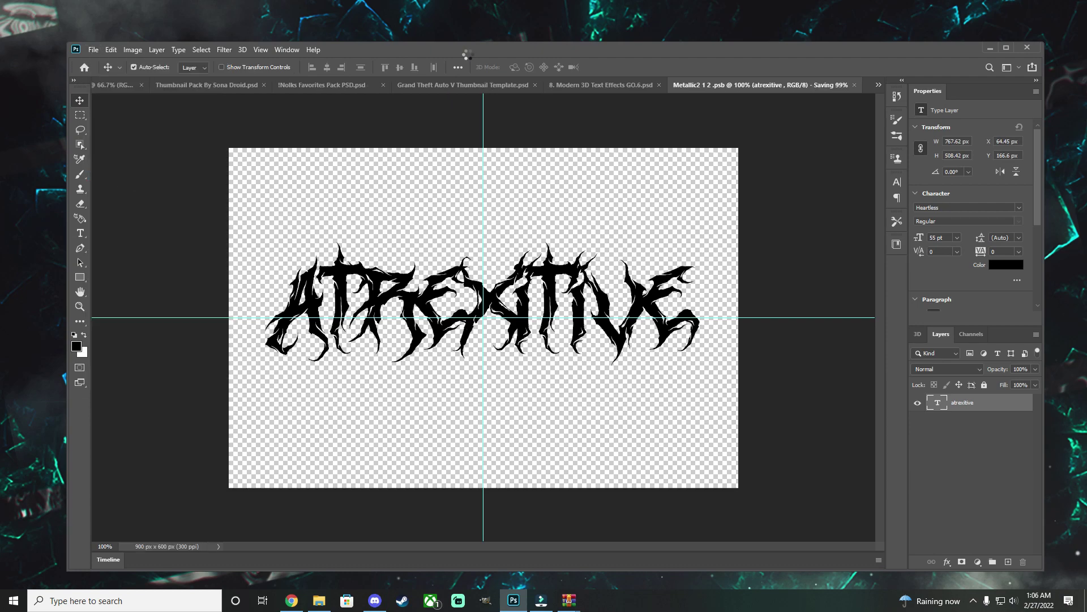
key(ctrl+w)
Export the updated 3D text artwork as a PNG file
click(94, 49)
click(266, 226)
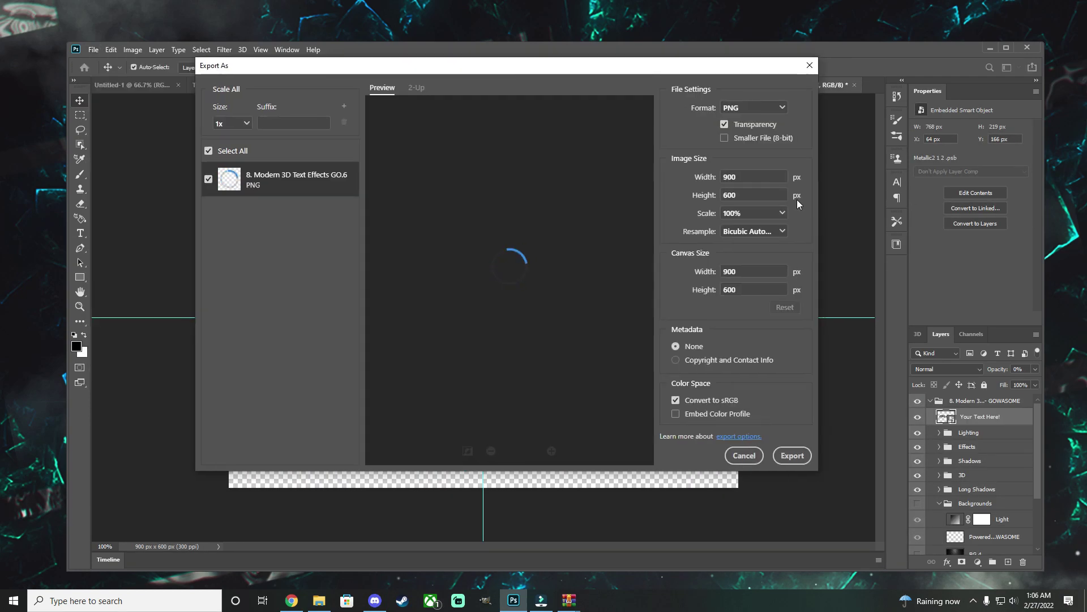
click(793, 456)
click(510, 326)
Place the exported PNG in Untitled-1, scaled down and slightly rotated
drag(21, 23, 484, 317)
drag(789, 518, 670, 436)
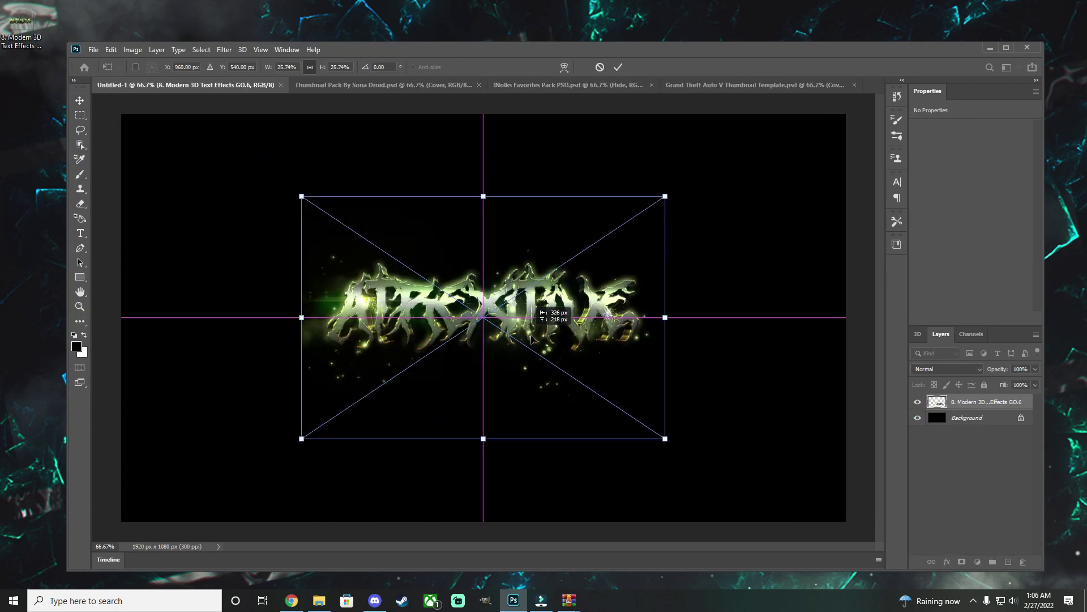
drag(295, 186, 478, 242)
key(Return)
mouse_move(373, 383)
mouse_down()
mouse_move(553, 86)
mouse_move(929, 491)
mouse_move(482, 317)
mouse_up()
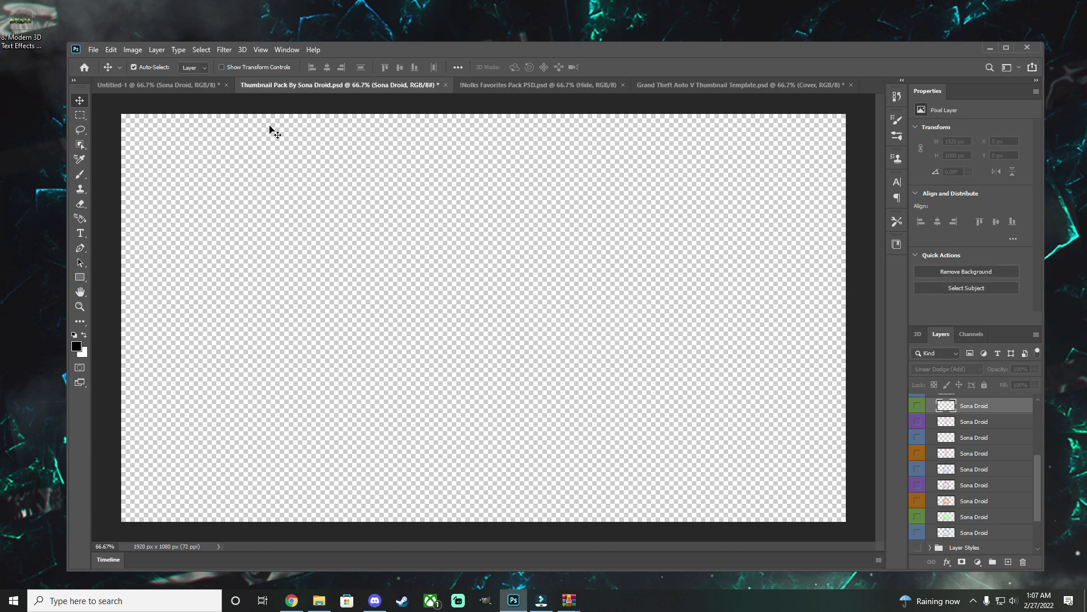
Bring a green light streak into Untitled-1 and rotate it at an angle
key(ctrl+t)
mouse_move(385, 249)
mouse_down()
mouse_move(538, 212)
mouse_move(555, 328)
mouse_move(485, 281)
mouse_up()
key(Return)
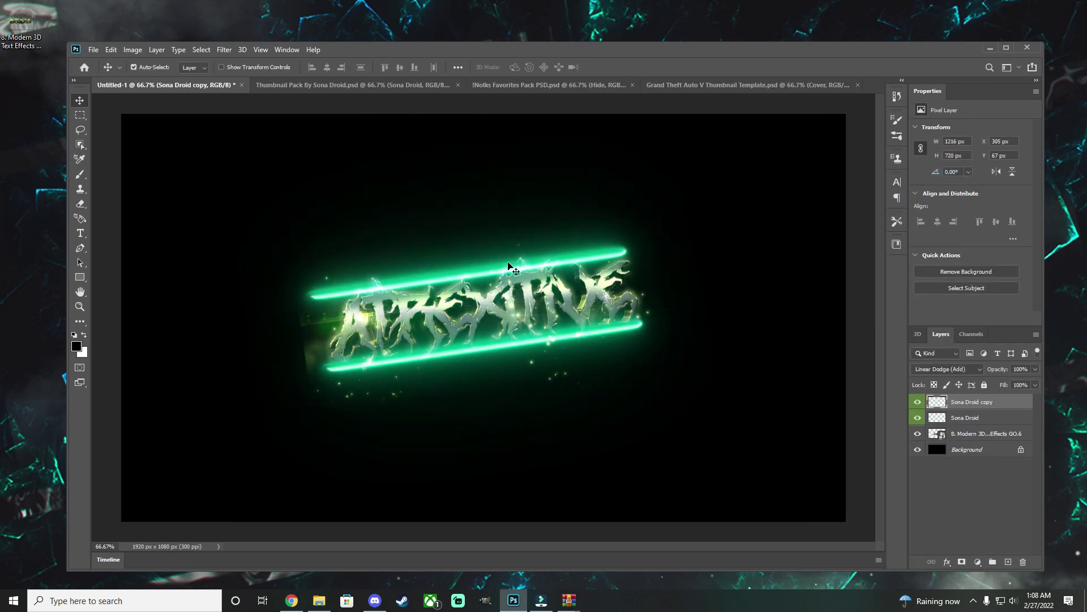
Lower the output levels on both the original and copied light streaks
key(alt+bracketleft)
click(133, 49)
click(255, 86)
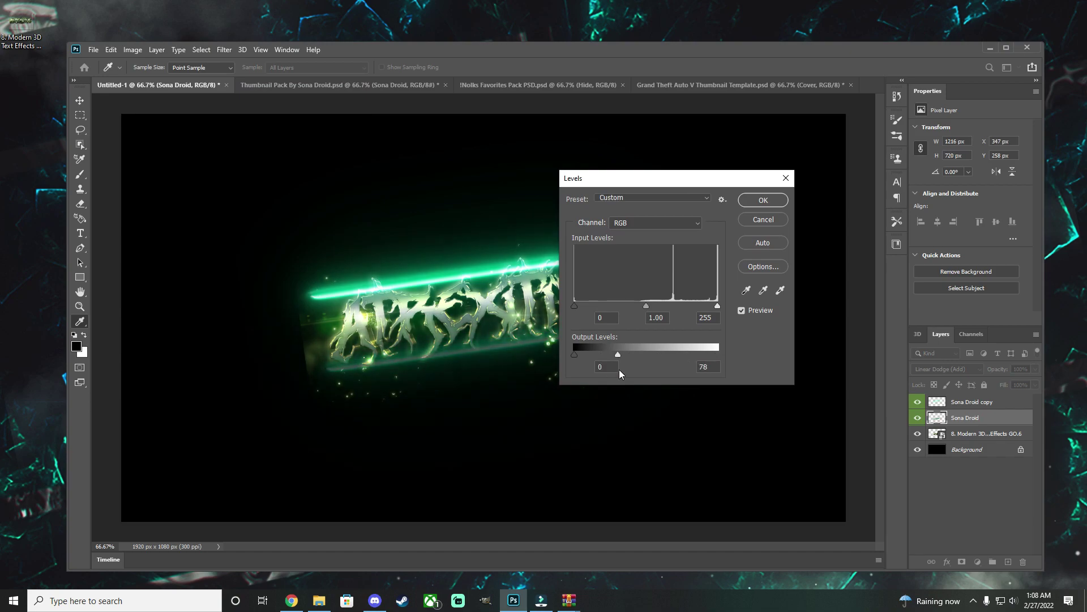
key(Return)
click(132, 49)
click(254, 86)
key(Return)
key(alt+bracketright)
key(v)
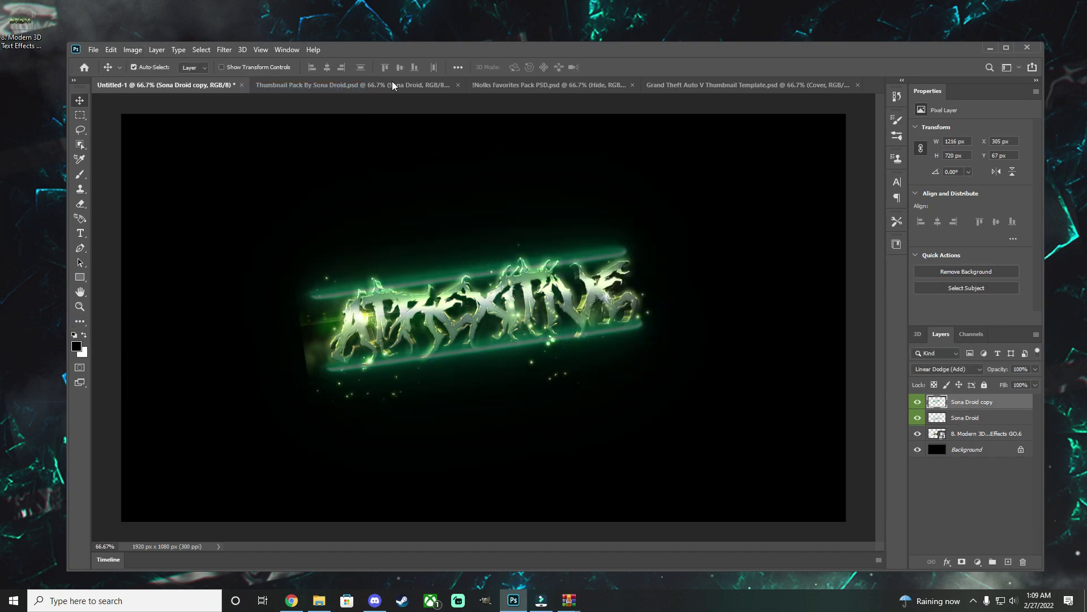
Copy a smoky sparkle layer from the Thumbnail Pack into Untitled-1
key(ctrl+Tab)
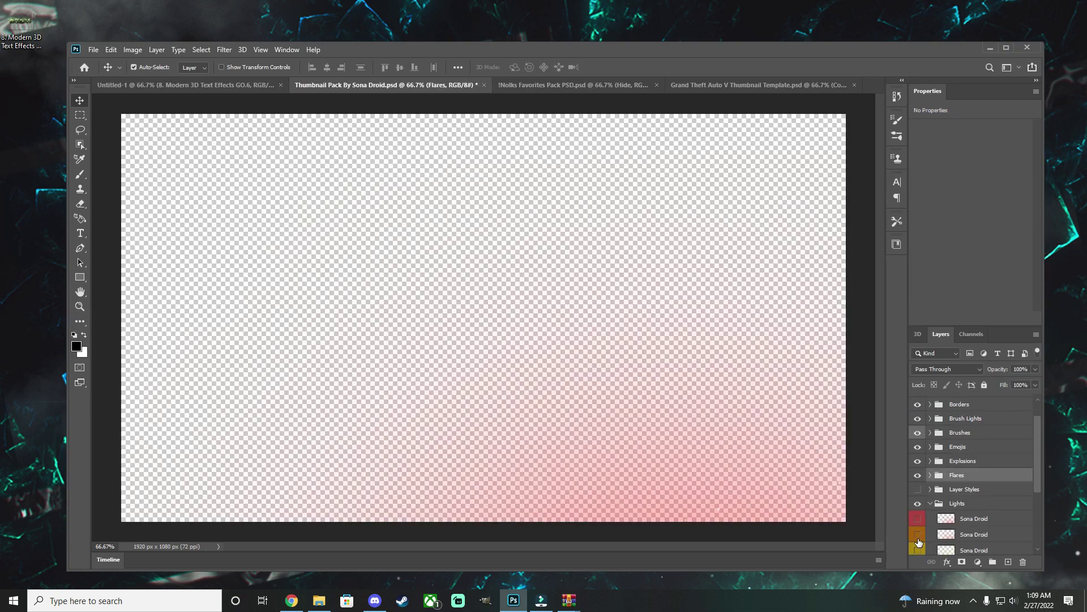
scroll(974, 510, down, 5)
click(974, 520)
click(740, 306)
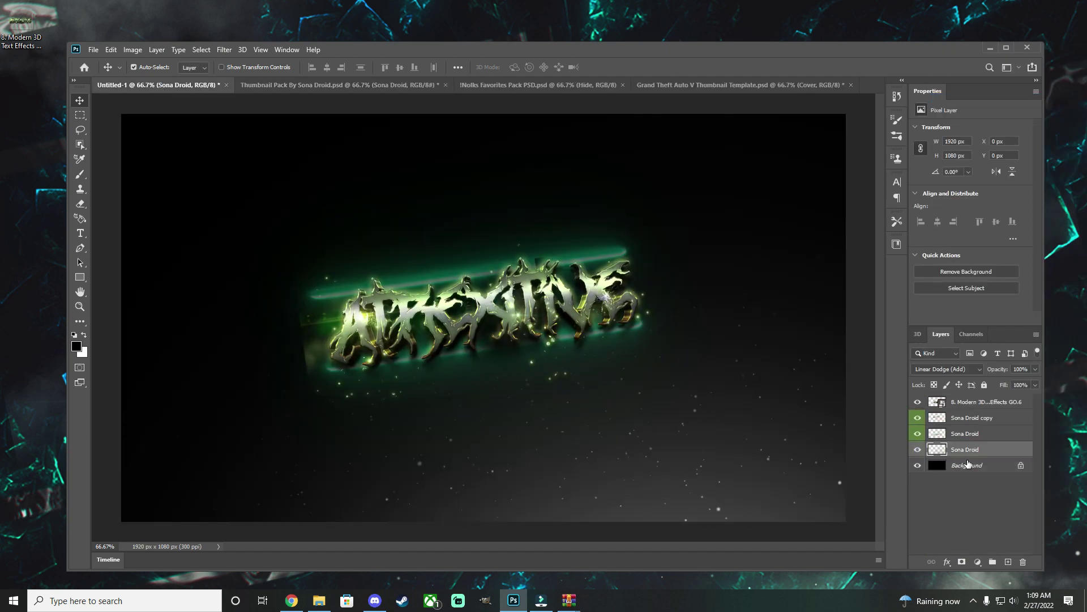
click(538, 85)
click(917, 401)
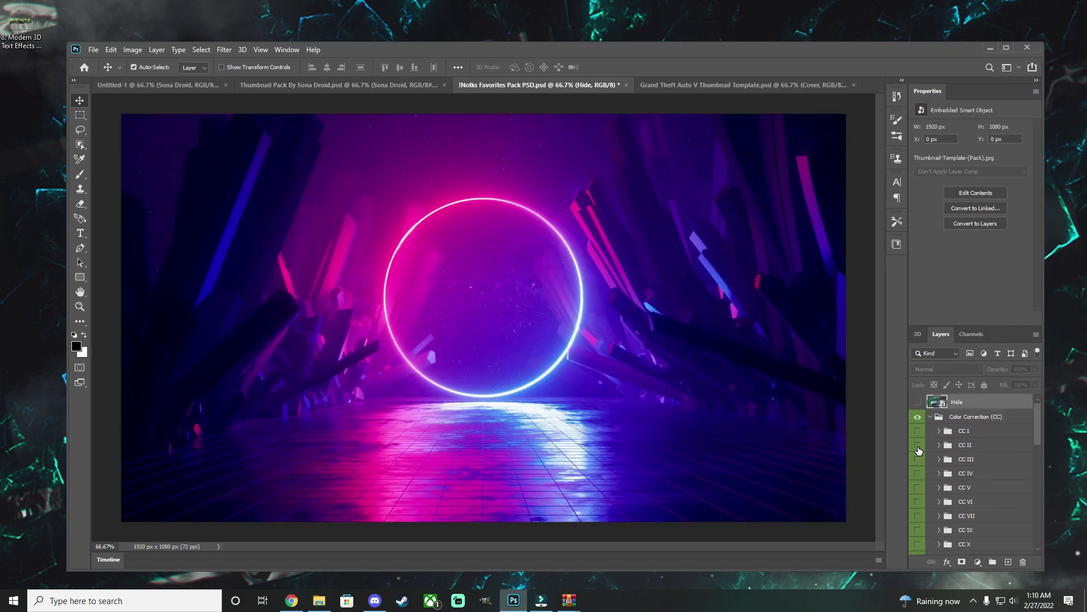
Duplicate the CC III and CC XVII color-correction groups into Untitled-1
click(918, 459)
click(583, 451)
click(674, 308)
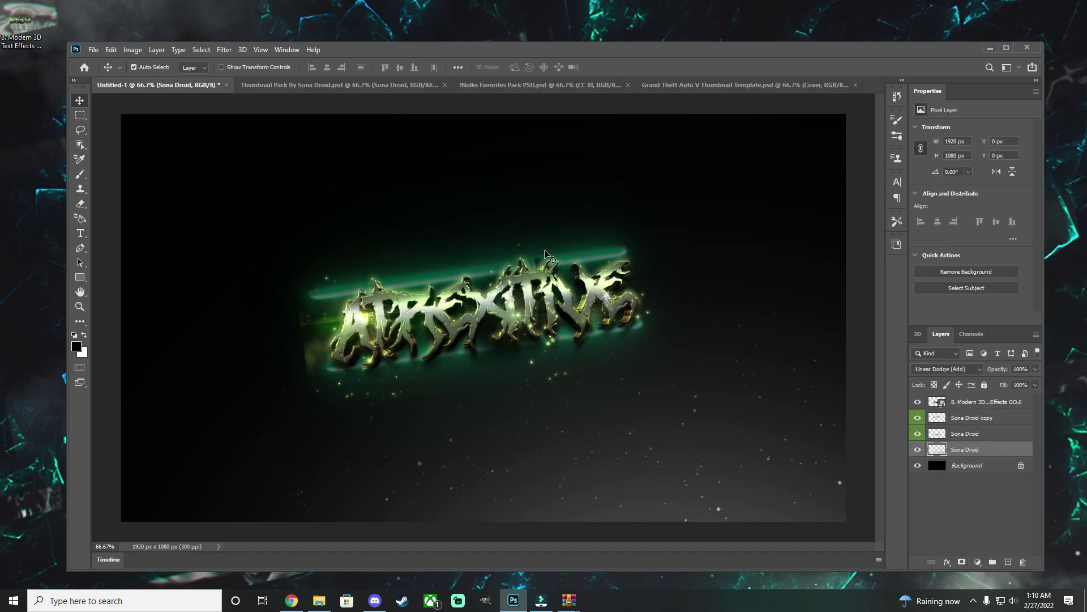
click(538, 85)
scroll(975, 482, down, 5)
click(917, 508)
right_click(966, 537)
click(988, 126)
key(Return)
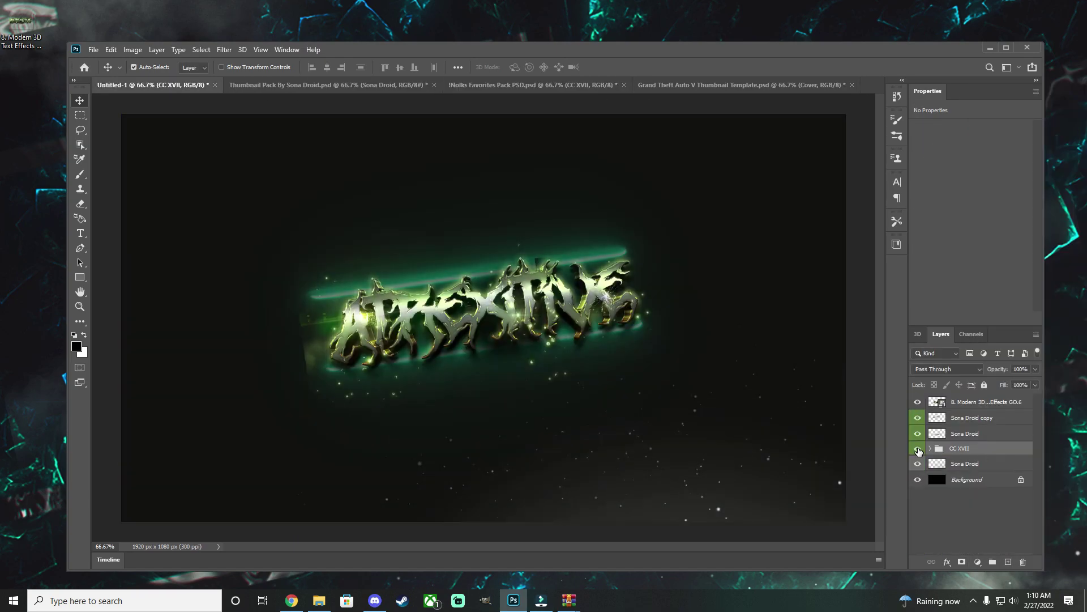
Duplicate the Effect I and Effect III texture layers into Untitled-1
click(533, 85)
click(918, 478)
right_click(968, 446)
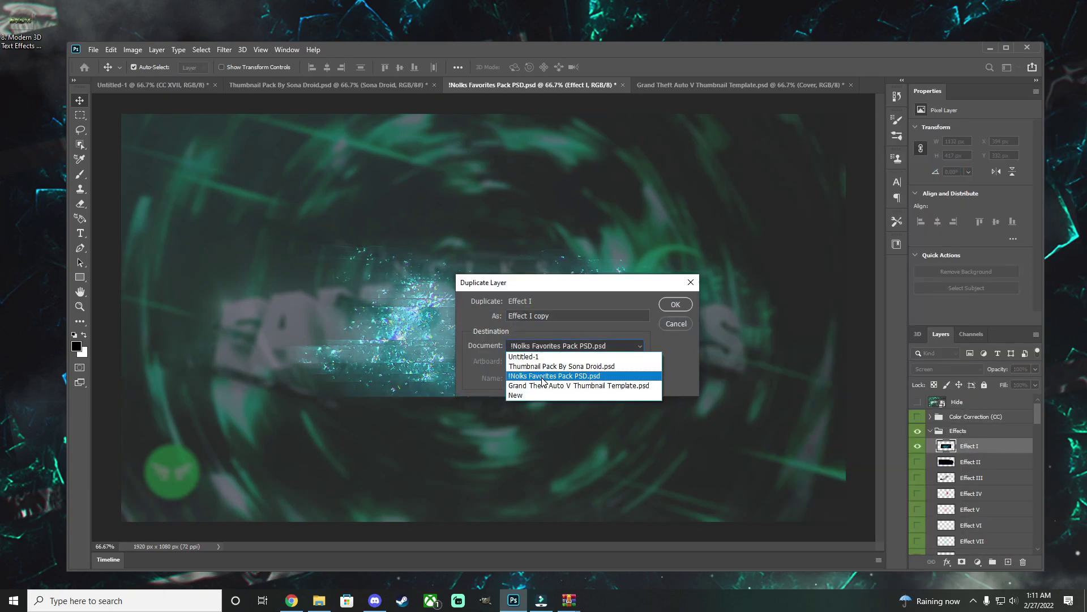
click(558, 495)
key(Return)
right_click(970, 478)
click(988, 126)
click(561, 405)
key(Return)
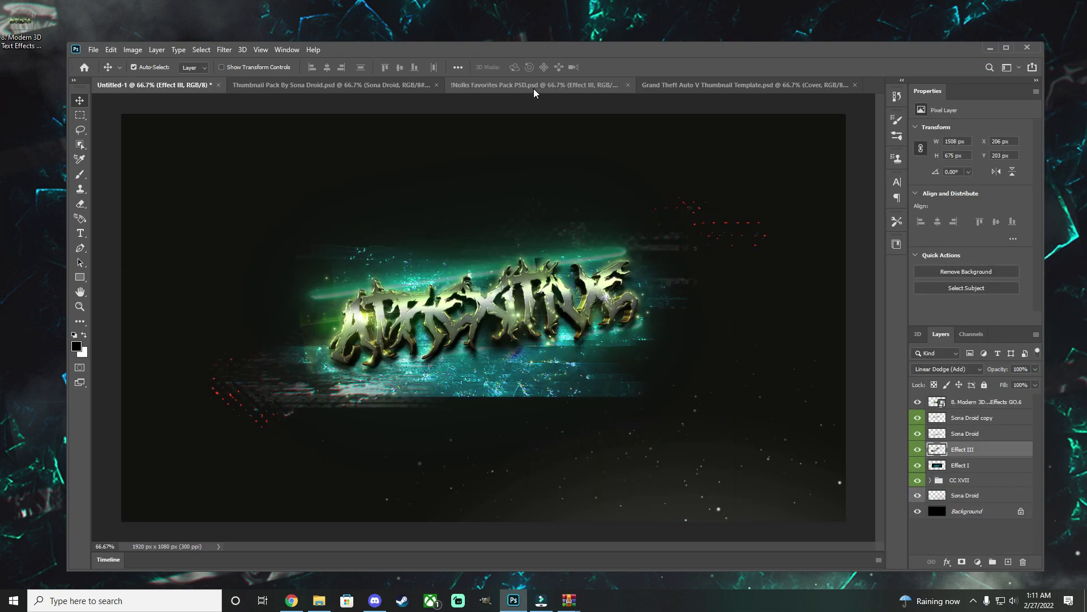
Copy further effect layers, including Effect XX, into Untitled-1
click(533, 85)
click(918, 541)
click(918, 541)
right_click(966, 541)
click(968, 122)
key(Return)
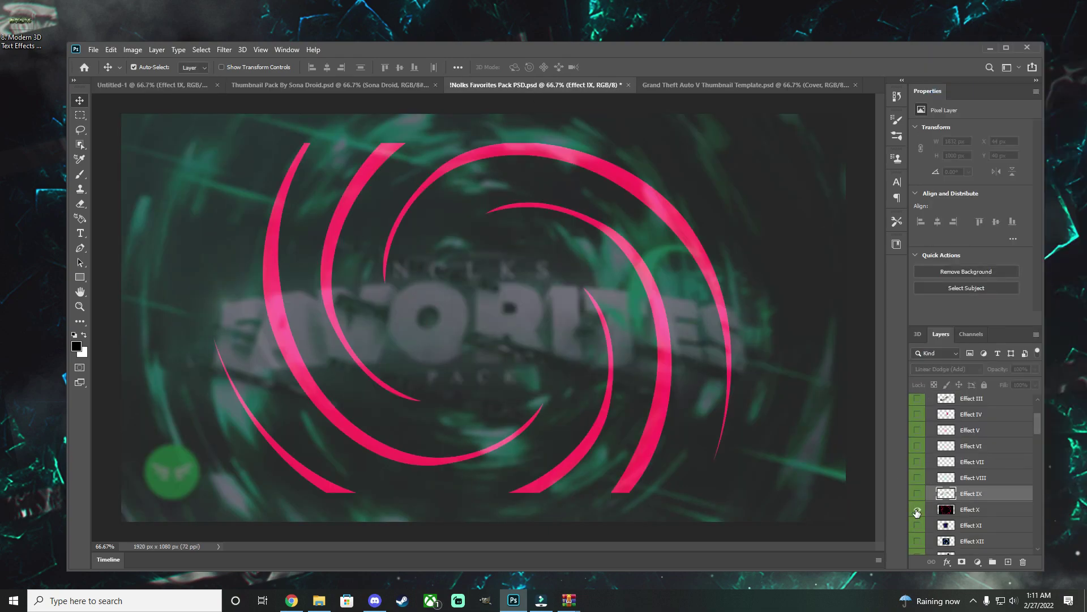
right_click(965, 541)
click(982, 124)
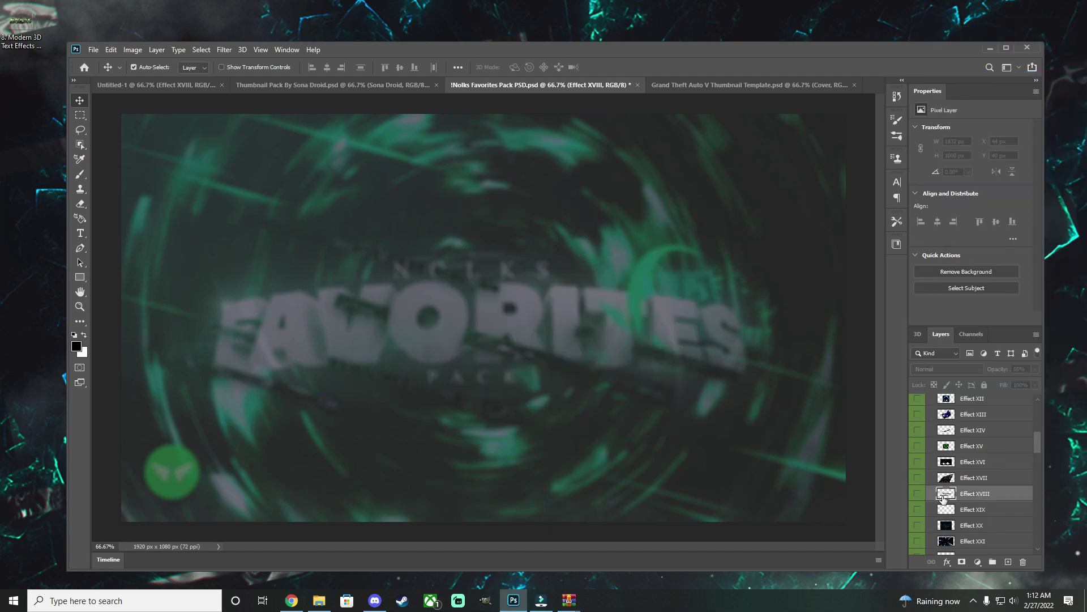
click(561, 363)
key(Return)
Duplicate the Effect XXX and Effect XLVII layers into Untitled-1
click(918, 545)
right_click(966, 541)
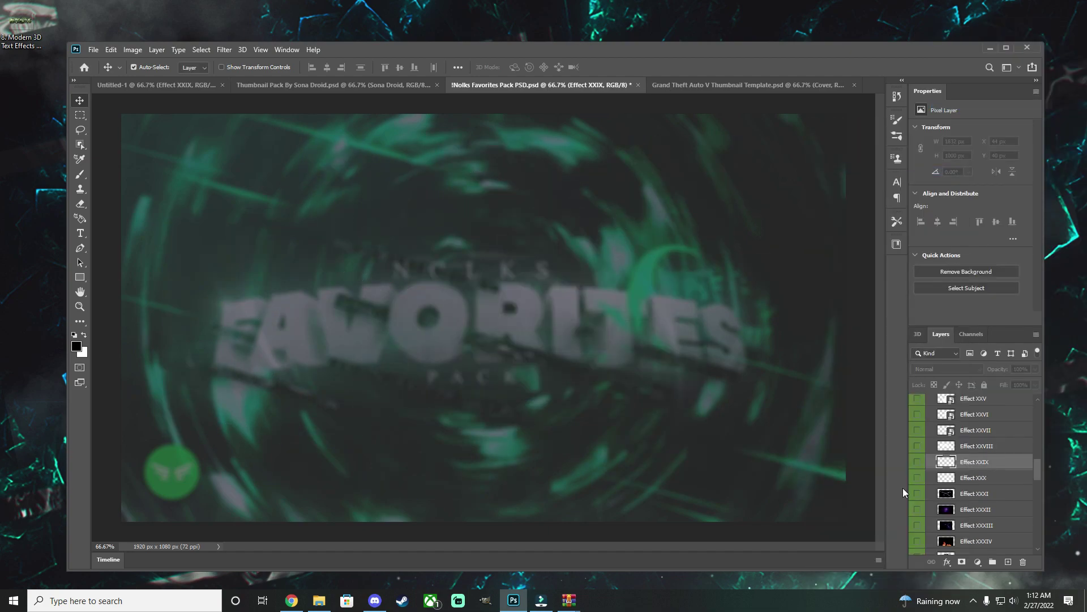
click(981, 124)
key(Return)
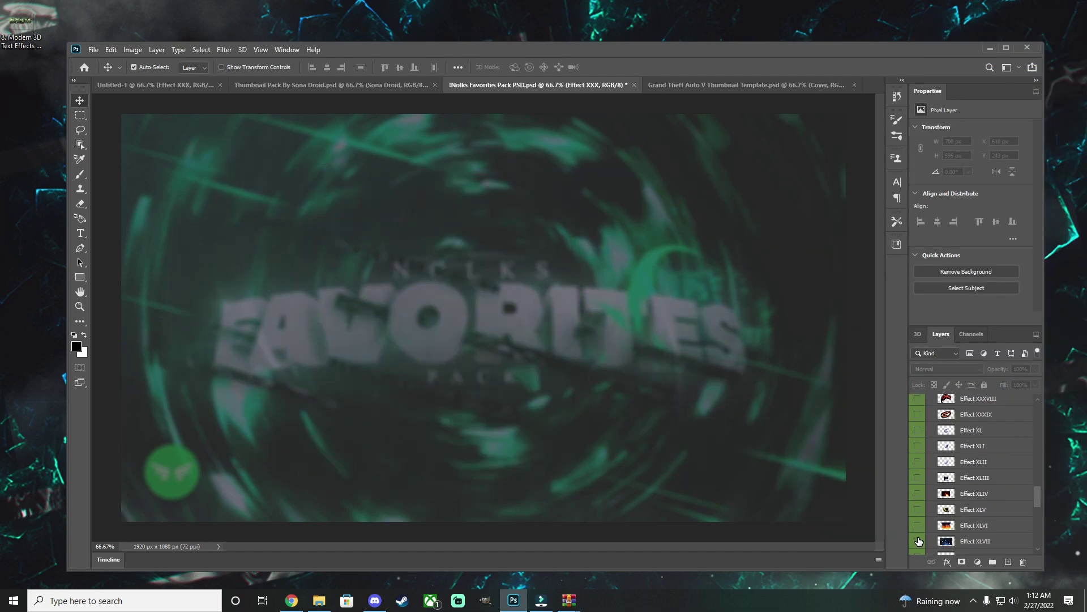
click(918, 541)
right_click(966, 540)
click(981, 124)
key(Return)
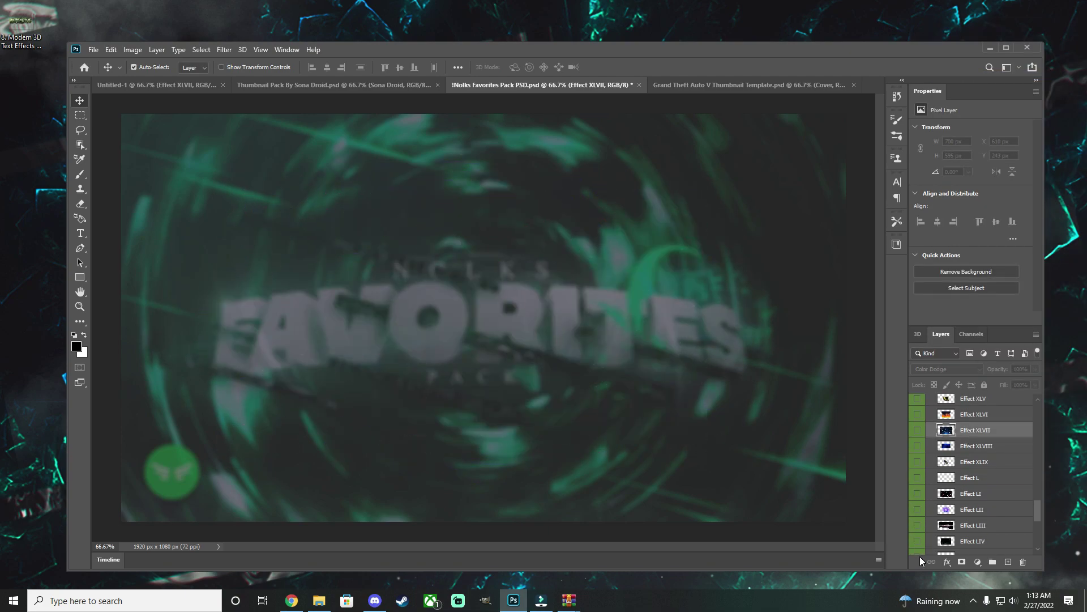
Duplicate the Effect LV network effect into Untitled-1
click(918, 557)
right_click(966, 509)
click(982, 123)
click(575, 345)
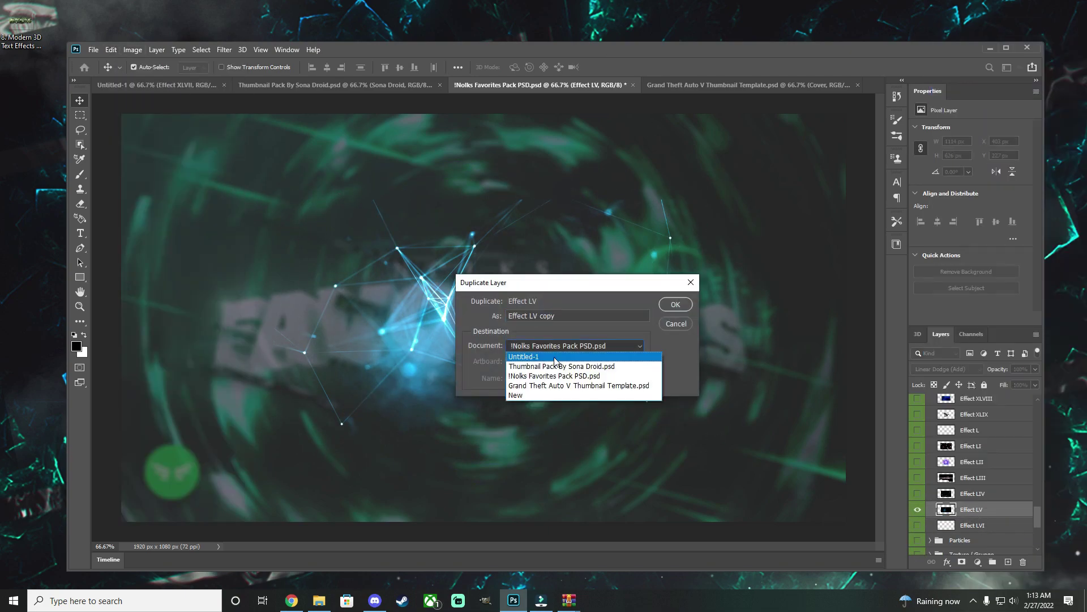
key(Return)
Copy Flare II and another flare layer into the ATREXITIVE artwork
right_click(966, 443)
click(981, 124)
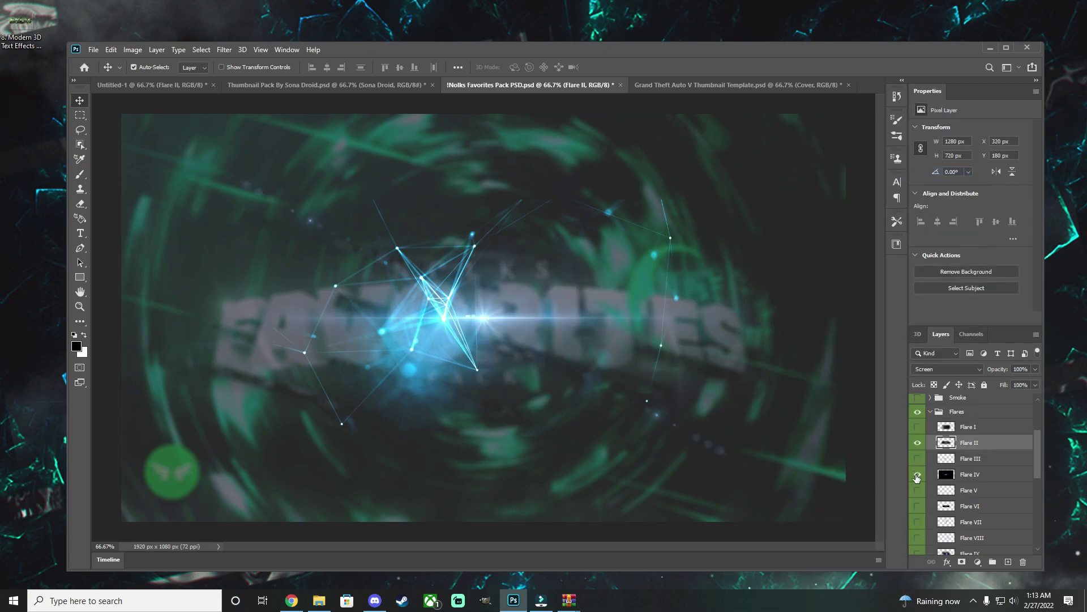
key(Return)
scroll(972, 475, down, 5)
right_click(966, 521)
click(981, 123)
key(Return)
click(150, 84)
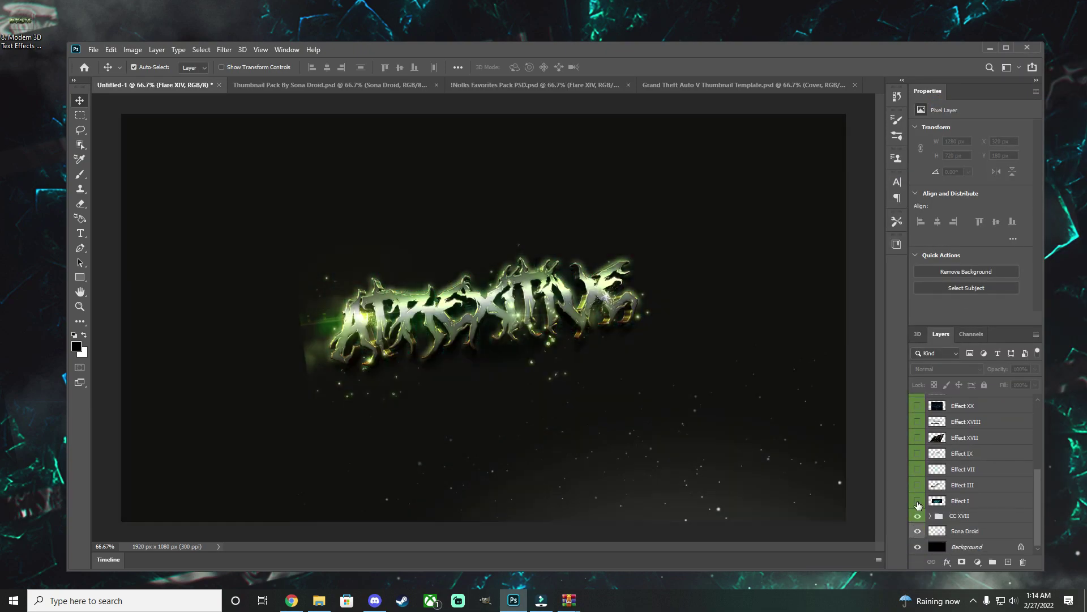
Darken the Effect I blue texture streak with Levels
click(111, 50)
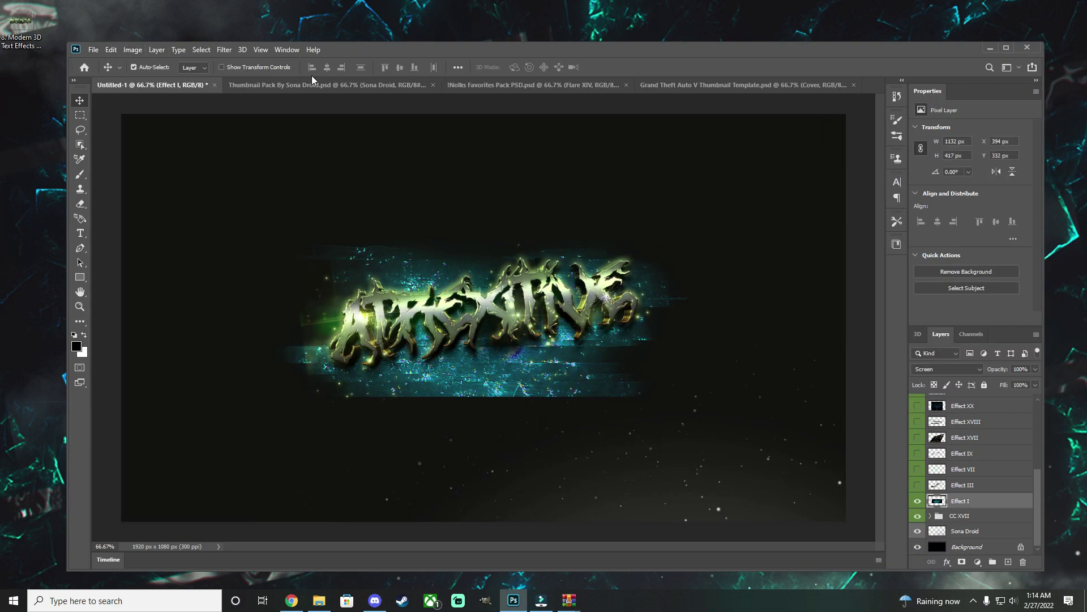
key(ctrl+l)
key(Return)
Duplicate Effect I and tilt the streak to about -35.7°
right_click(966, 501)
click(981, 124)
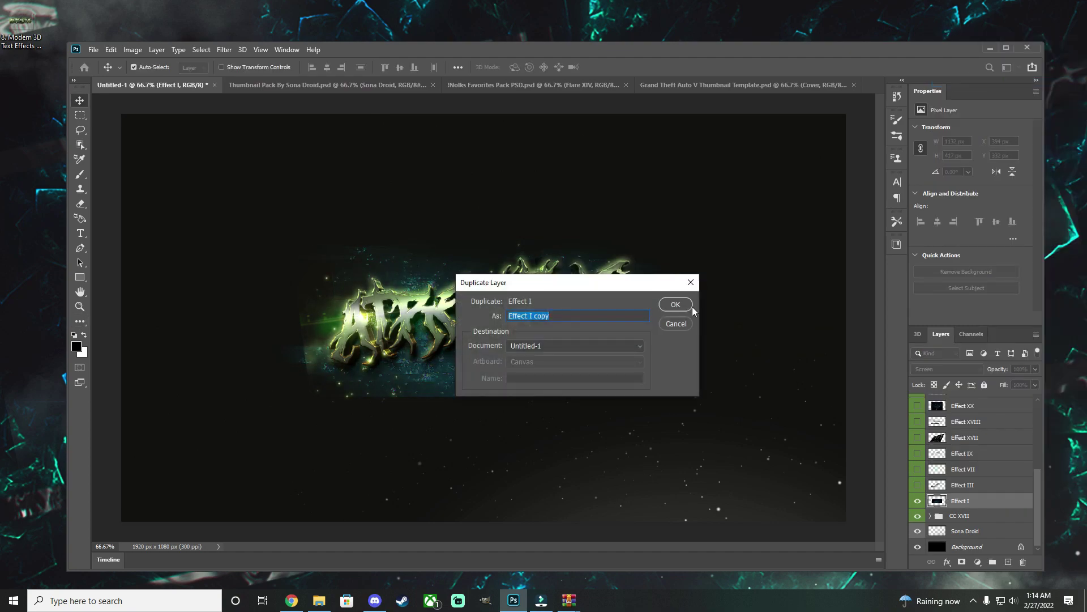
key(Return)
key(ctrl+t)
click(959, 501)
key(ctrl+t)
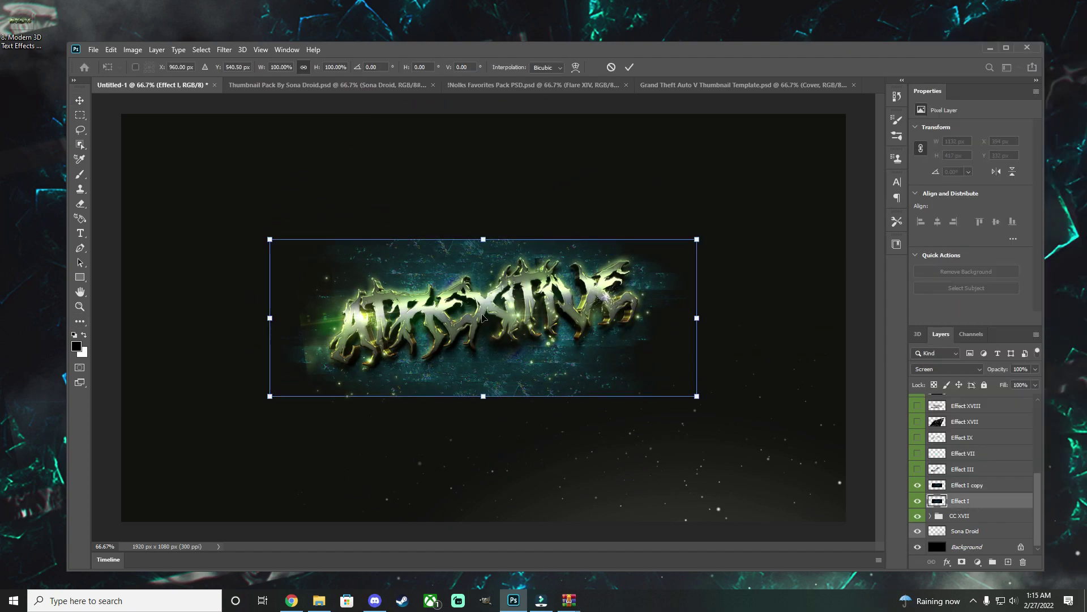
mouse_move(486, 177)
mouse_down()
mouse_move(403, 201)
mouse_move(488, 213)
mouse_up()
Rotate Effect III across the text and turn a copy to about 171.7°
click(971, 486)
key(ctrl+t)
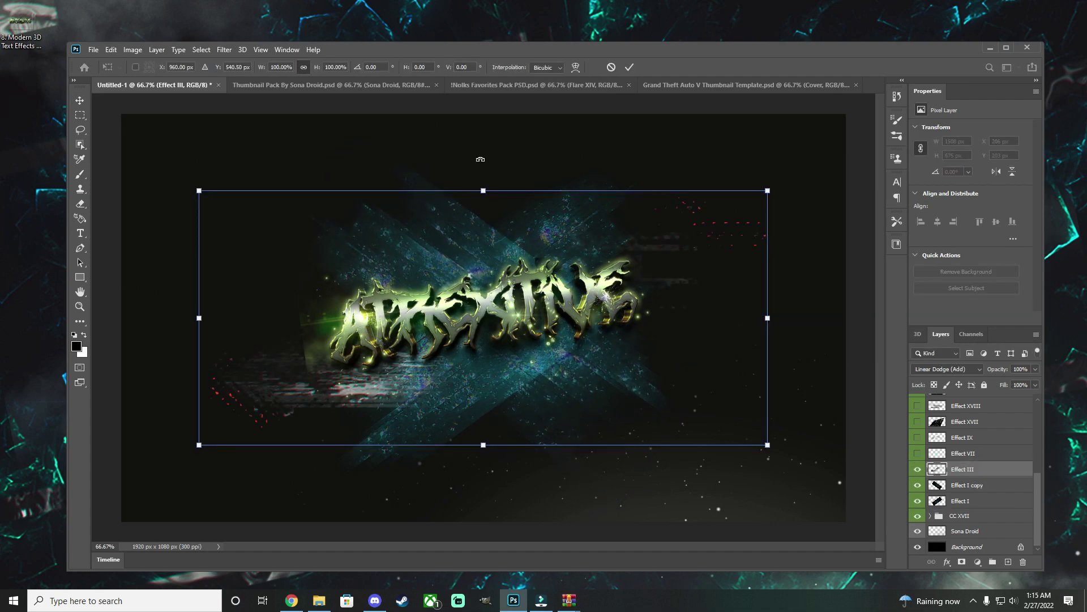
drag(480, 160, 442, 170)
key(Return)
right_click(590, 328)
key(Return)
key(ctrl+t)
drag(510, 170, 567, 453)
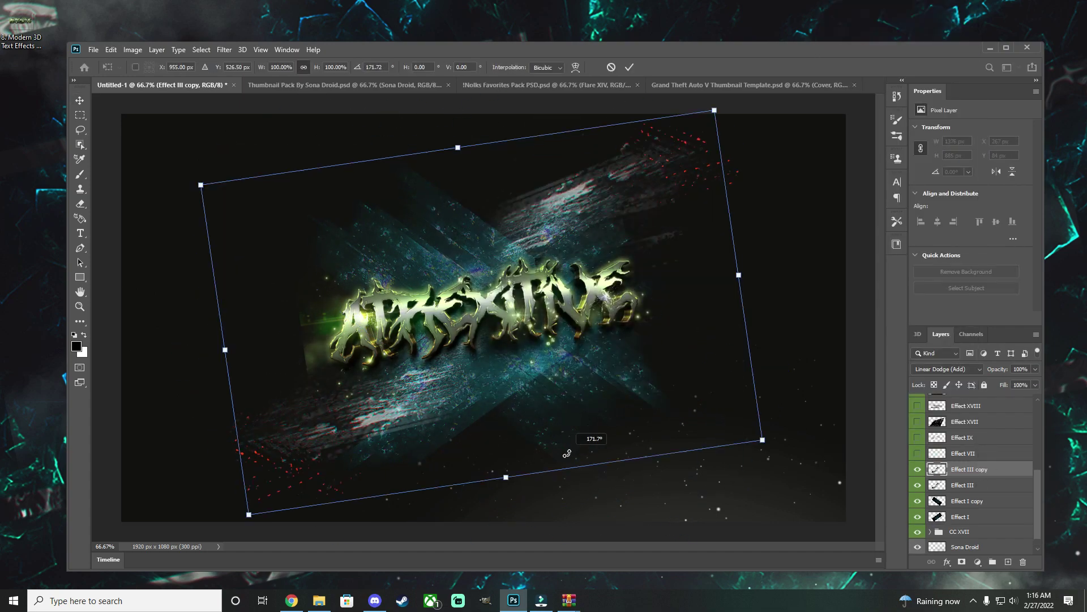
key(Return)
Show the Flare XIV glow and rotate and stretch it along the text
click(967, 398)
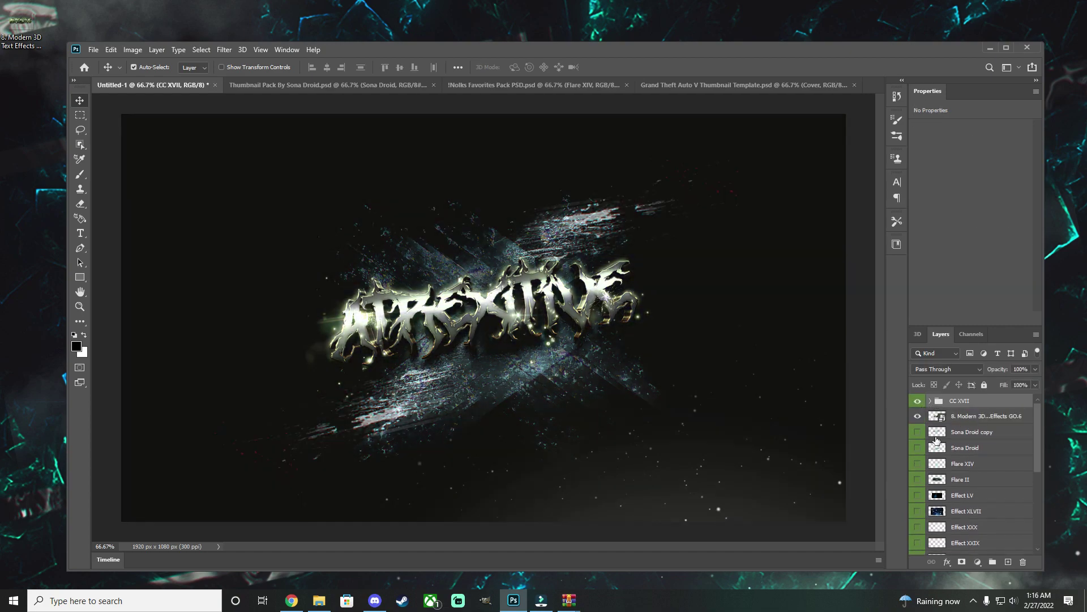
click(918, 463)
key(ctrl+t)
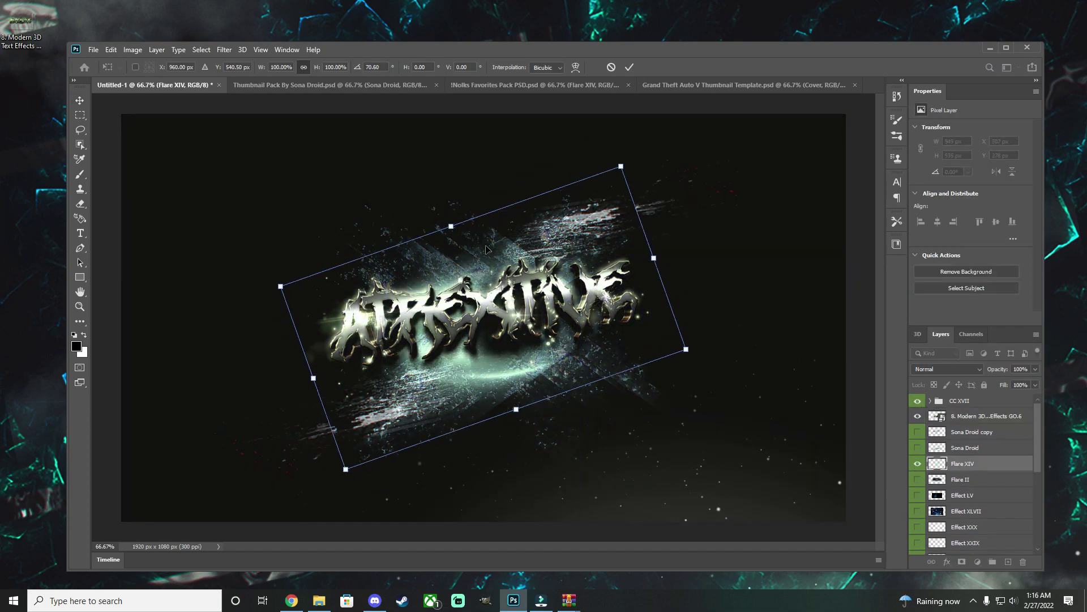
drag(677, 226, 686, 236)
Show Flare II, raise it in the layer stack, and shift it up-right
click(917, 479)
drag(963, 480, 964, 424)
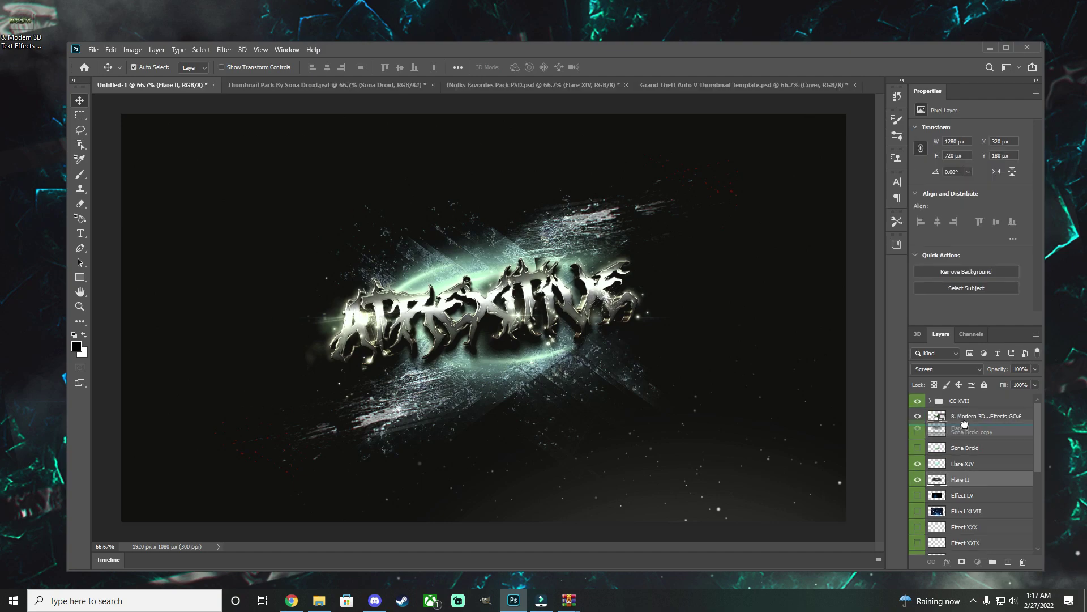
drag(513, 247, 648, 194)
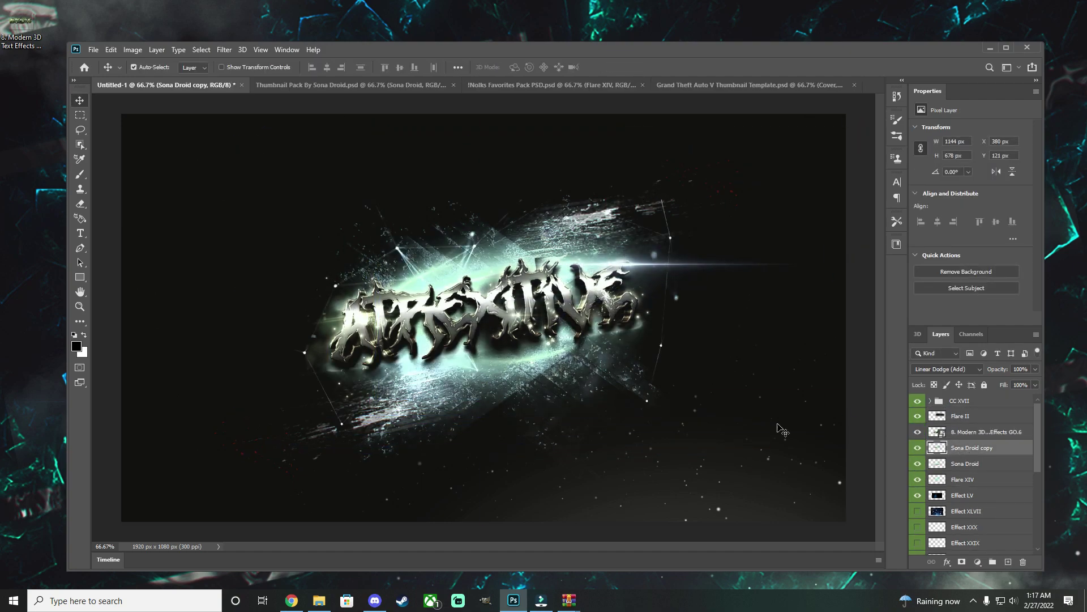
key(ctrl+t)
drag(265, 159, 207, 163)
Show the Effect XLVII glass shards, enlarge them, and darken them with Levels
key(Return)
click(918, 511)
key(ctrl+t)
drag(846, 521, 839, 544)
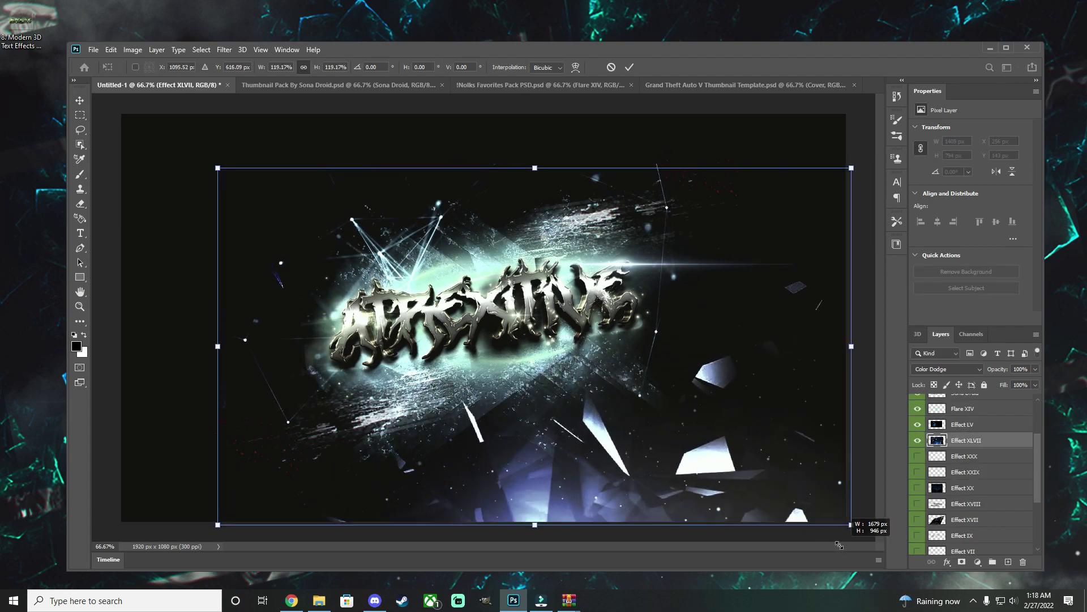
click(133, 50)
click(272, 78)
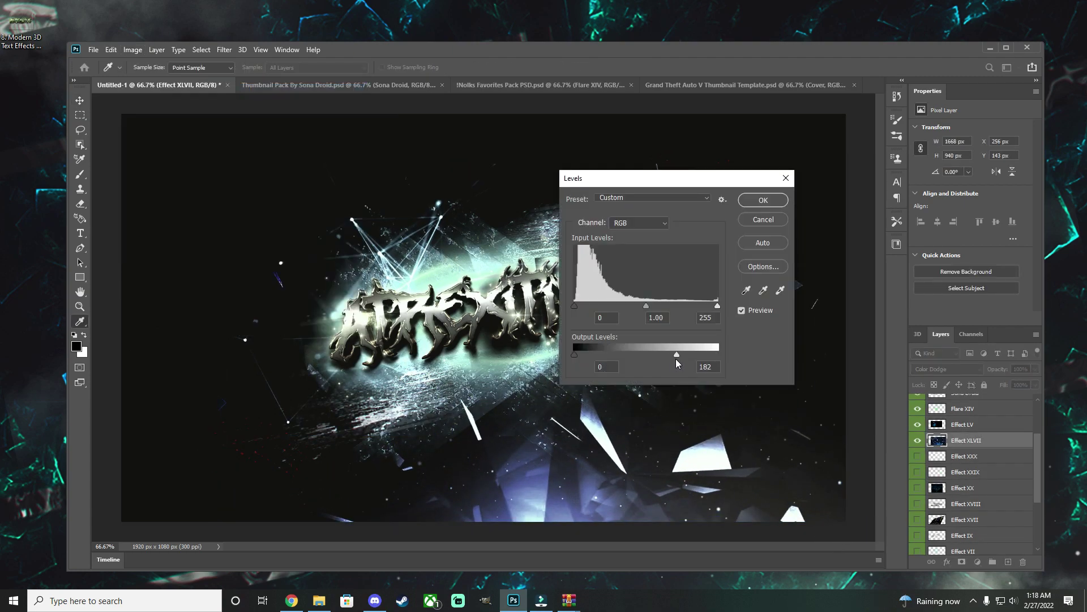
click(772, 214)
Add an upside-down shard copy shifted up-left and merge it into Effect XLVII
key(ctrl+j)
key(ctrl+t)
drag(858, 533, 419, 158)
drag(817, 514, 561, 404)
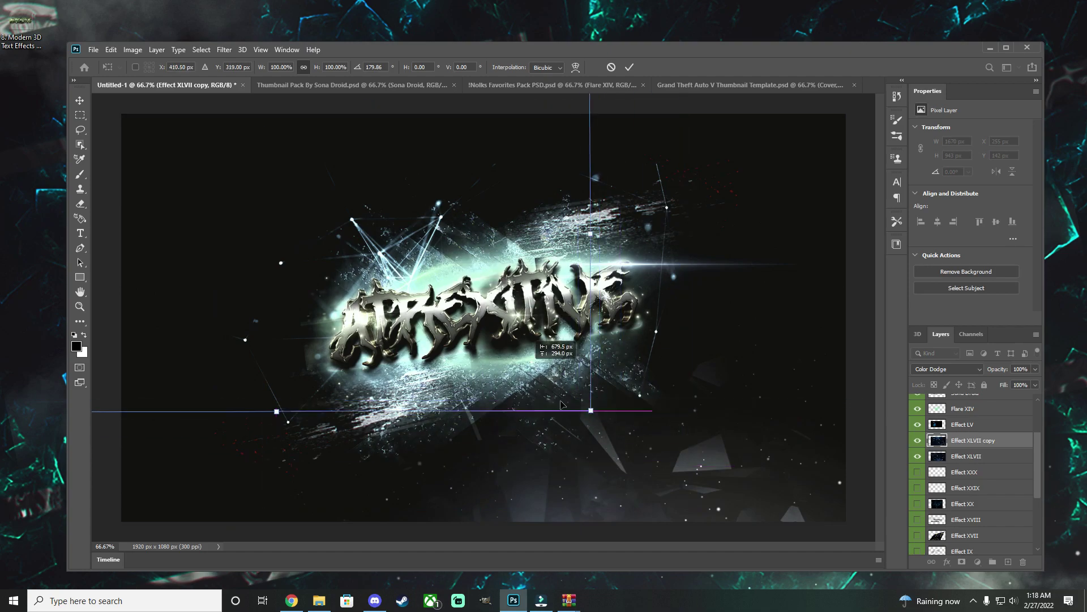
right_click(975, 441)
key(ctrl+e)
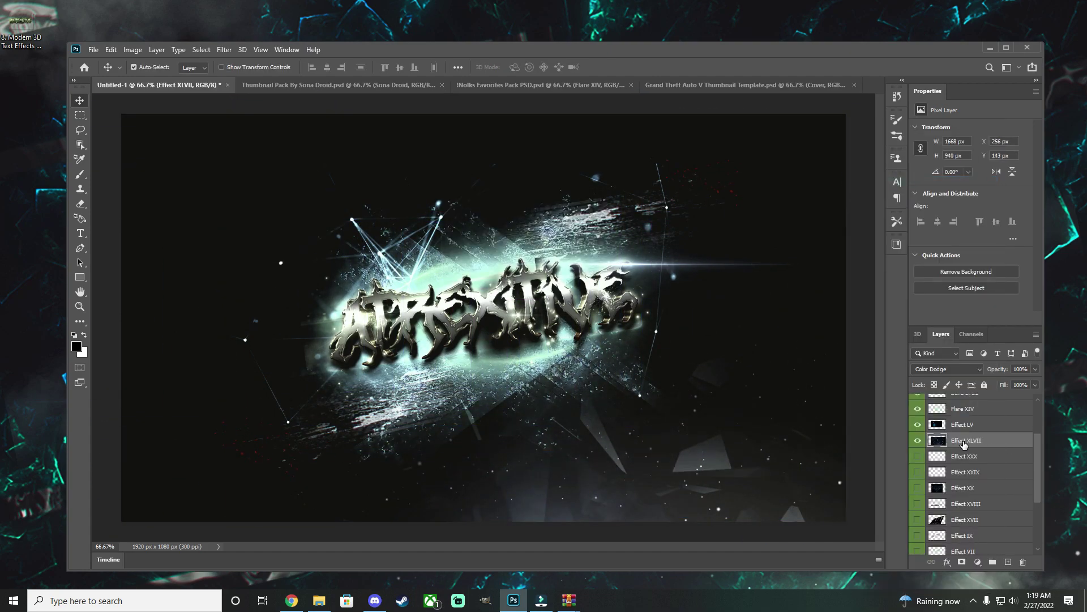
Place the lightning bolt right of the text and a flipped copy on the left
drag(492, 180, 464, 170)
drag(482, 312, 652, 294)
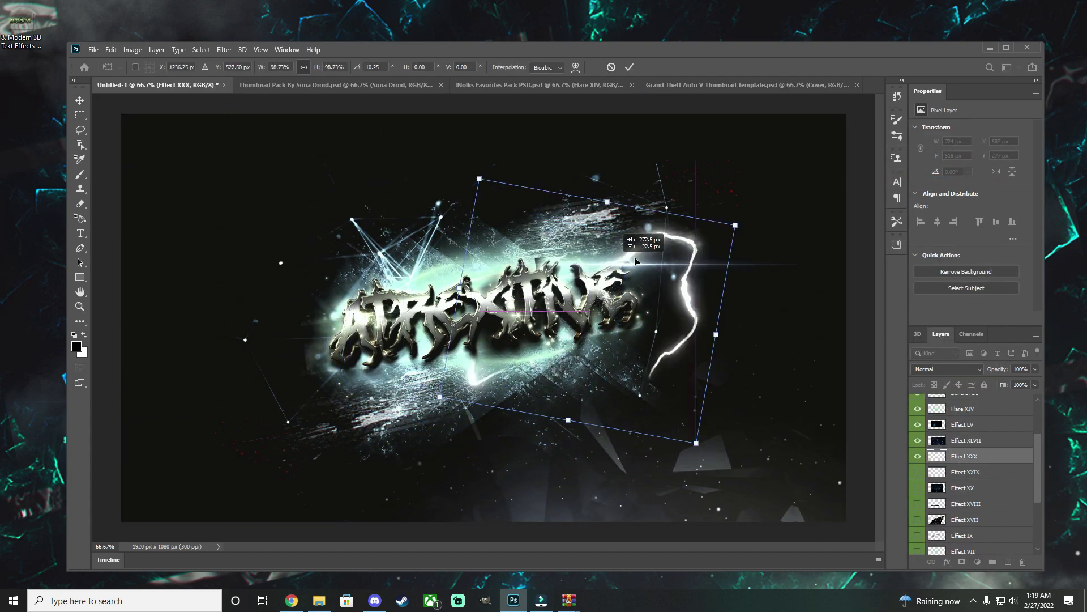
key(Return)
key(ctrl+j)
key(ctrl+t)
drag(722, 278, 371, 334)
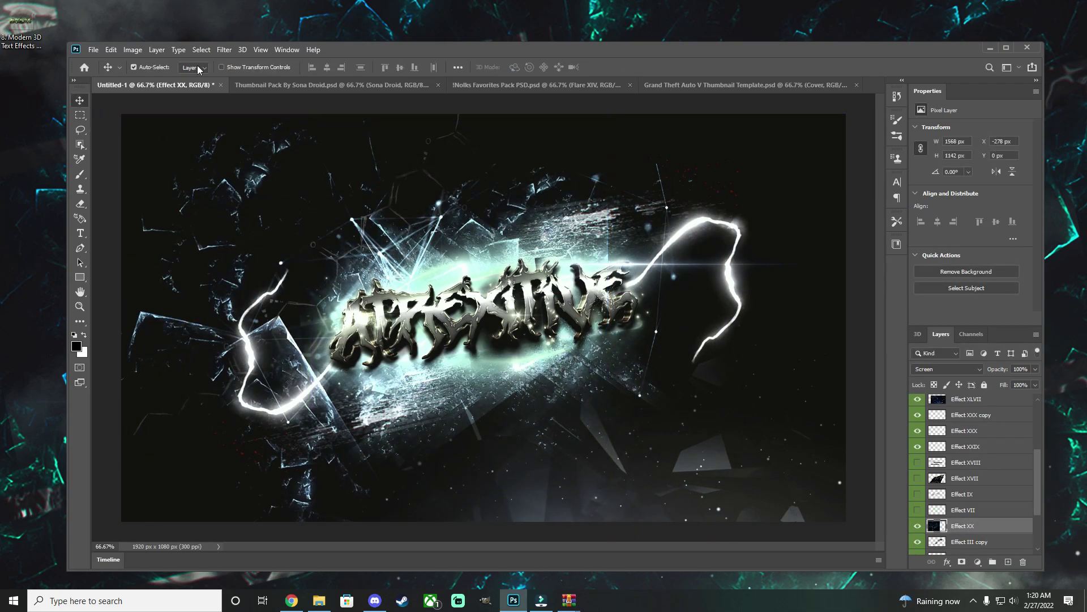
Tint the Effect XX glass shards green with Hue/Saturation at hue -70
click(157, 50)
key(ctrl+u)
drag(562, 190, 841, 257)
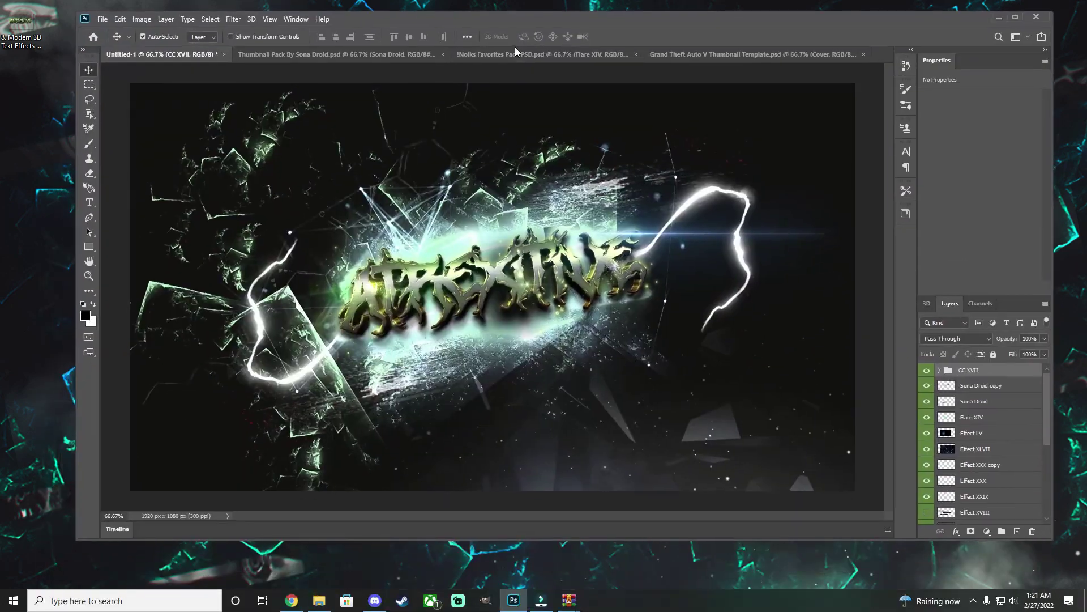
scroll(963, 442, down, 2)
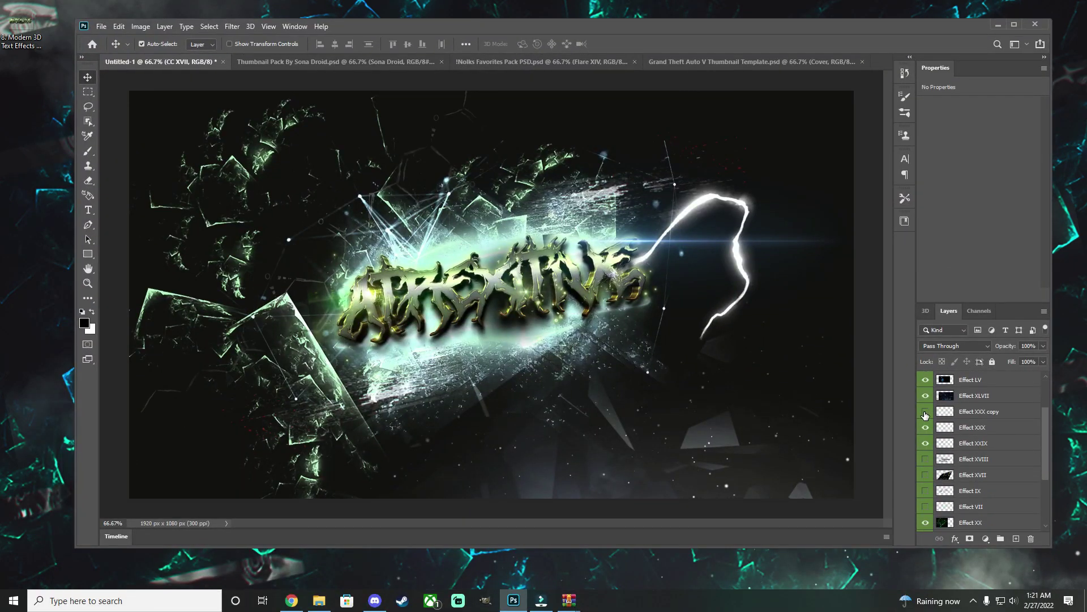
Duplicate the green shard layer and move the copy to the right side of the text
click(978, 494)
key(ctrl+j)
key(ctrl+t)
drag(266, 184, 751, 227)
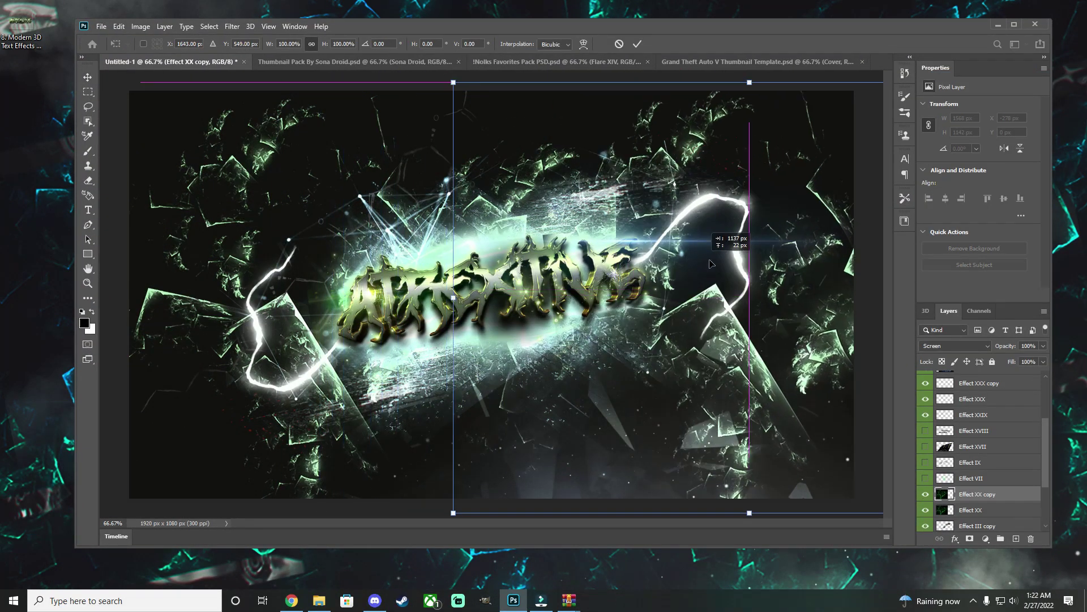
key(Return)
click(141, 26)
Raise the shard copy's Vibrance, then move Effect XVIII to the top of the stack
click(159, 55)
click(339, 108)
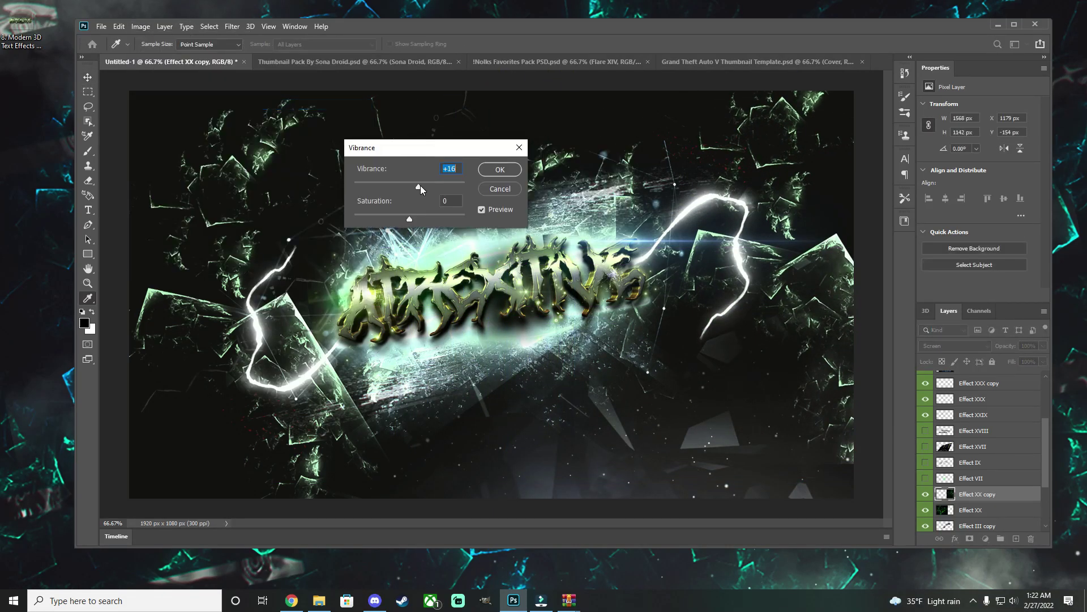
key(Return)
click(141, 26)
click(340, 121)
key(Return)
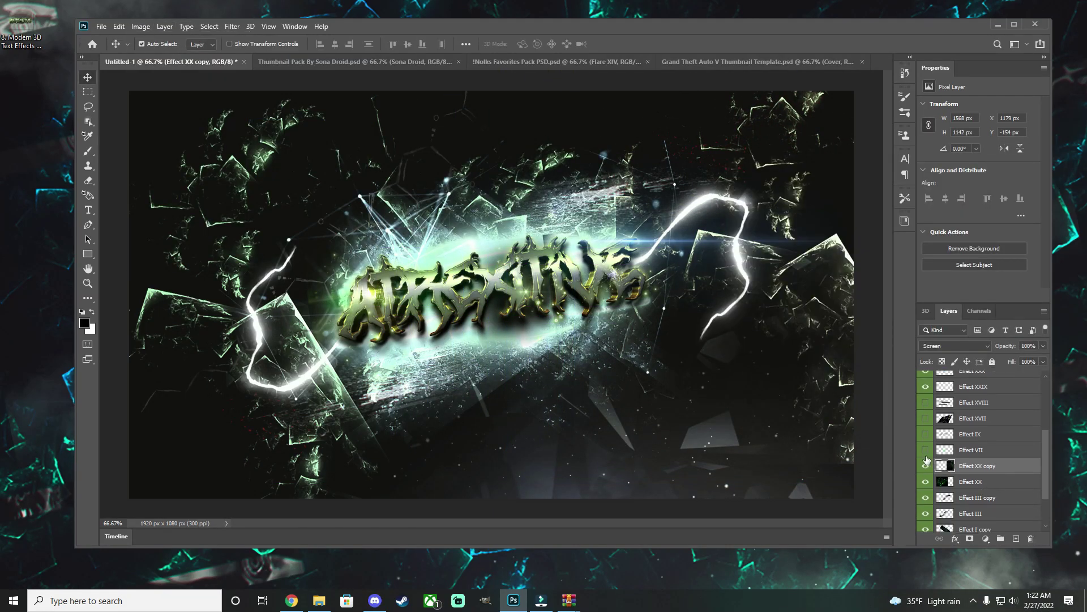
click(974, 492)
mouse_move(974, 492)
mouse_down()
mouse_move(973, 390)
mouse_move(962, 403)
mouse_up()
Rotate and shrink the Effect XVIII glitch stripes so they tilt across the text
key(ctrl+t)
drag(866, 131, 849, 85)
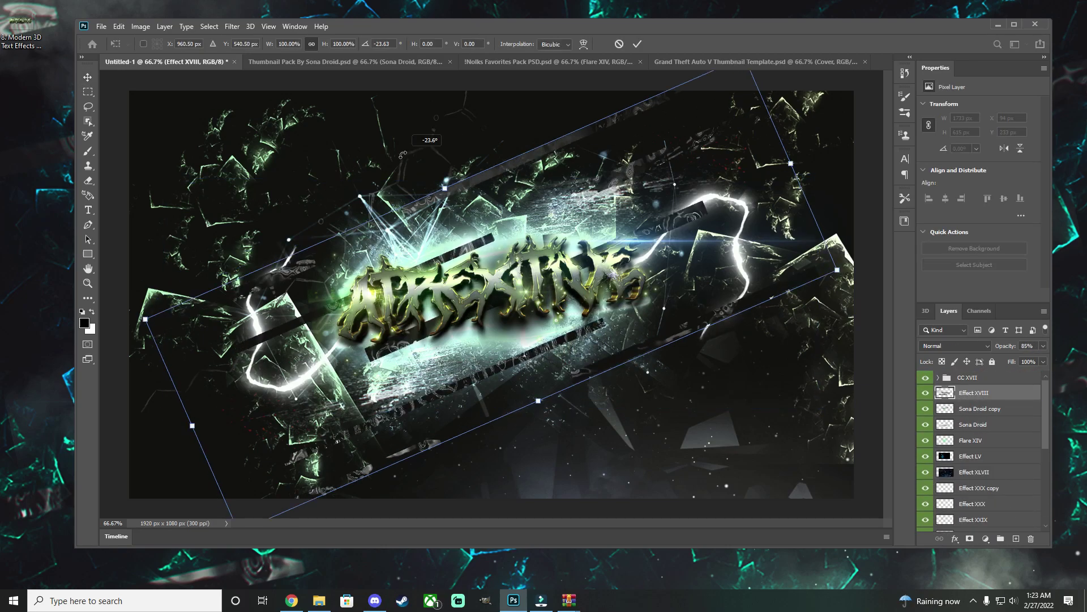
drag(464, 170, 459, 124)
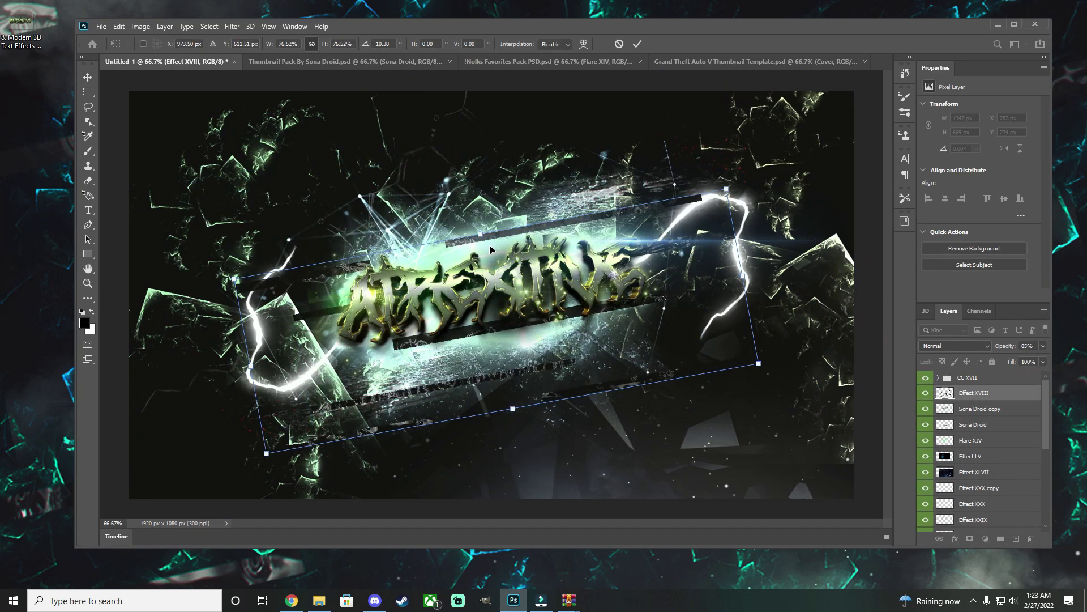
key(Return)
click(140, 26)
Dim Effect XVIII with Levels, setting output white to 66
click(272, 64)
drag(718, 354, 610, 370)
key(Return)
key(v)
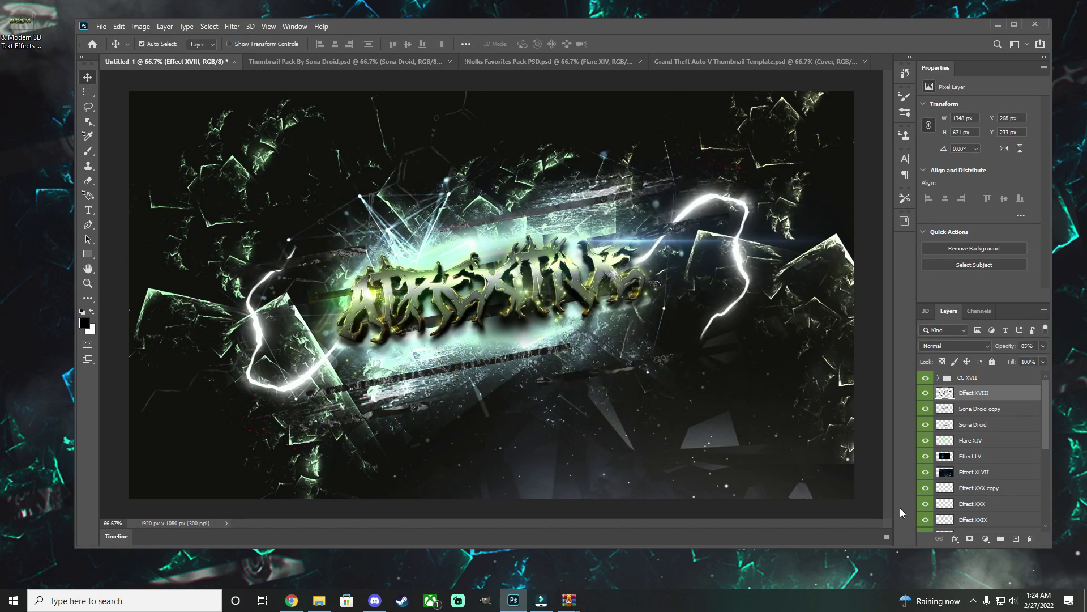
Delete the Effect XVII layer and tilt the Effect IX light streaks about ten degrees
scroll(975, 482, down, 10)
click(974, 509)
key(ctrl+t)
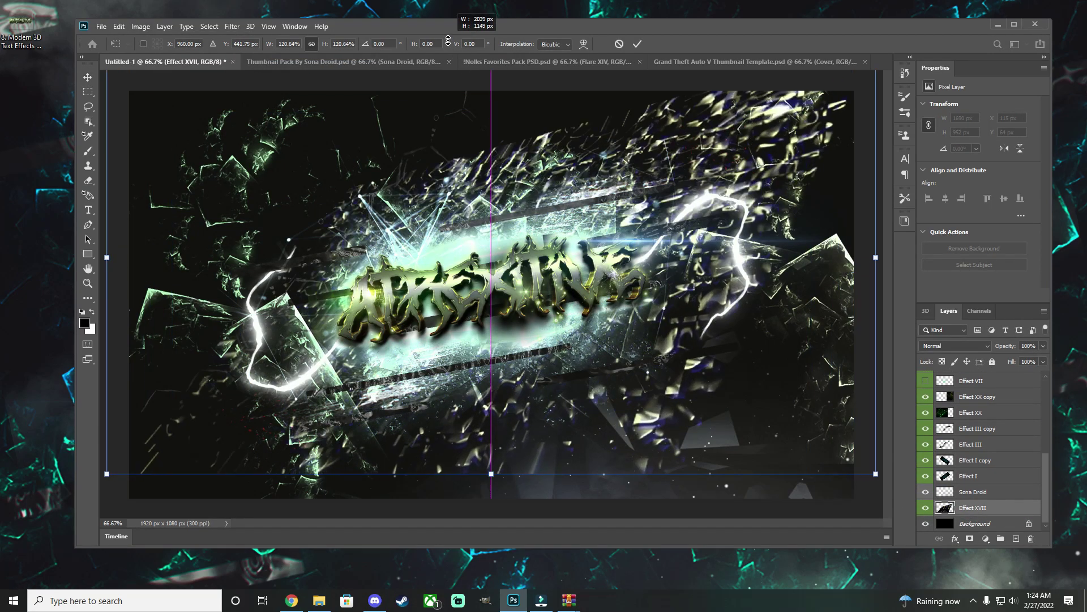
drag(172, 115, 159, 98)
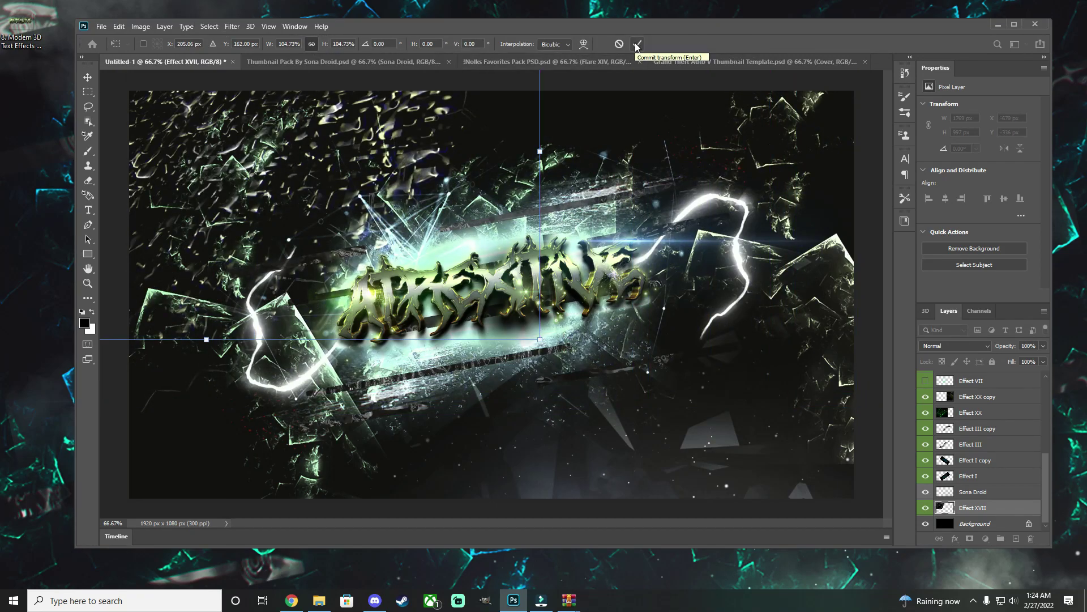
click(636, 45)
click(1031, 539)
key(Return)
key(ctrl+t)
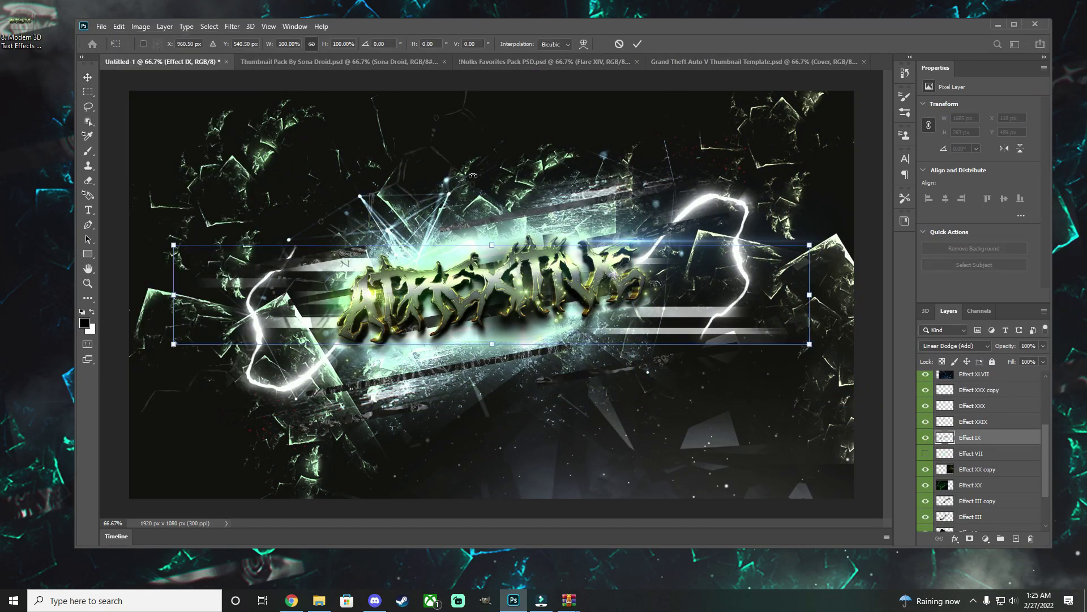
drag(486, 196, 468, 198)
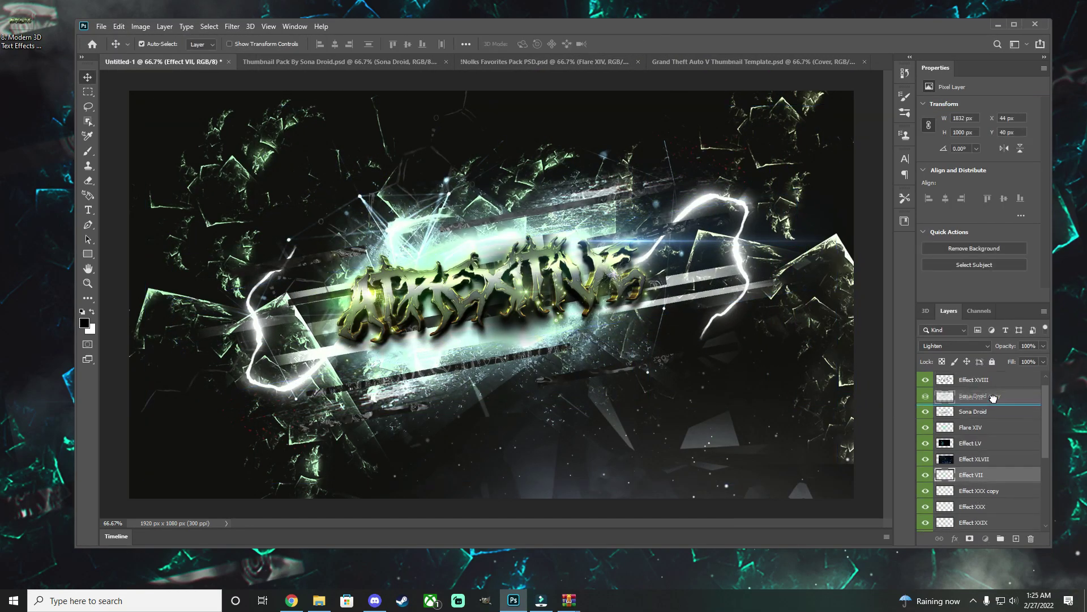
Duplicate Smoke III from the Nolks Favorites pack into Untitled-1 and make a copy
key(ctrl+Tab)
key(ctrl+Tab)
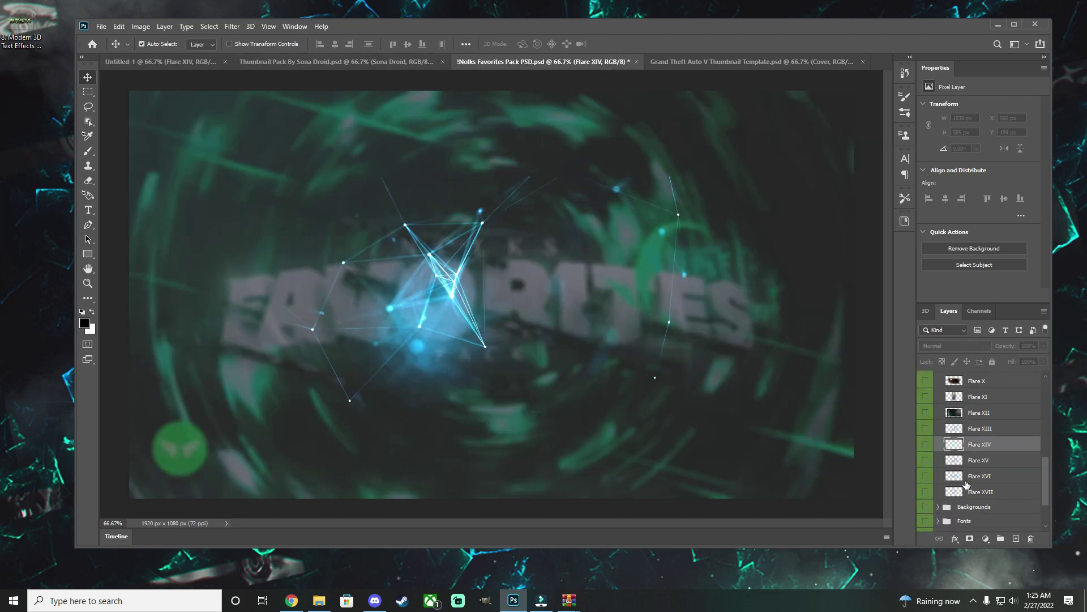
click(927, 482)
click(980, 495)
click(526, 361)
key(Return)
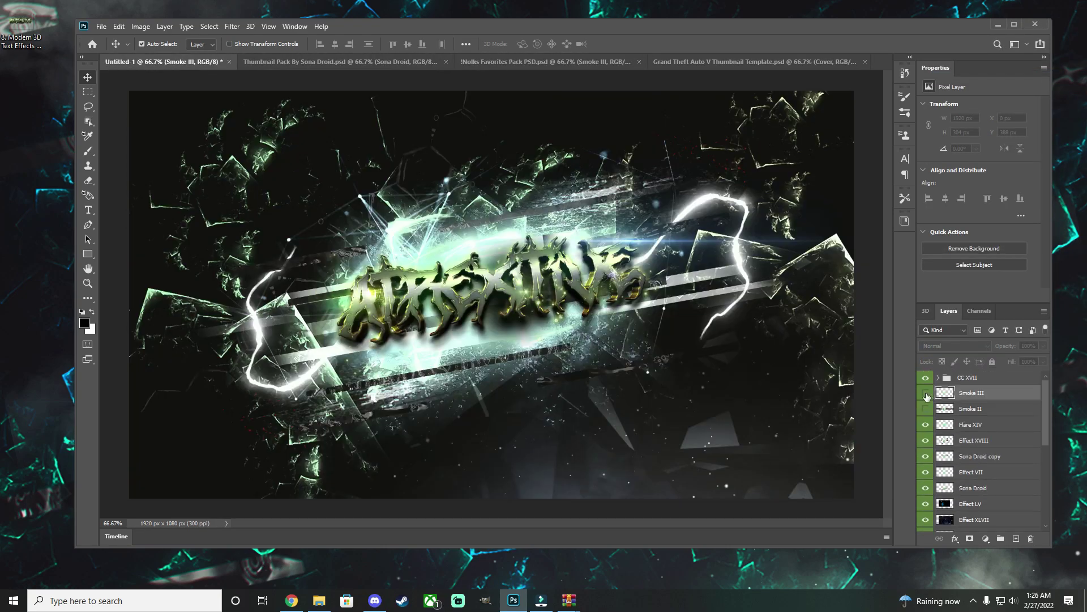
key(Return)
Turn the smoke copy nearly upside down at the top left, tilt Smoke II, and apply Hue/Saturation
key(Return)
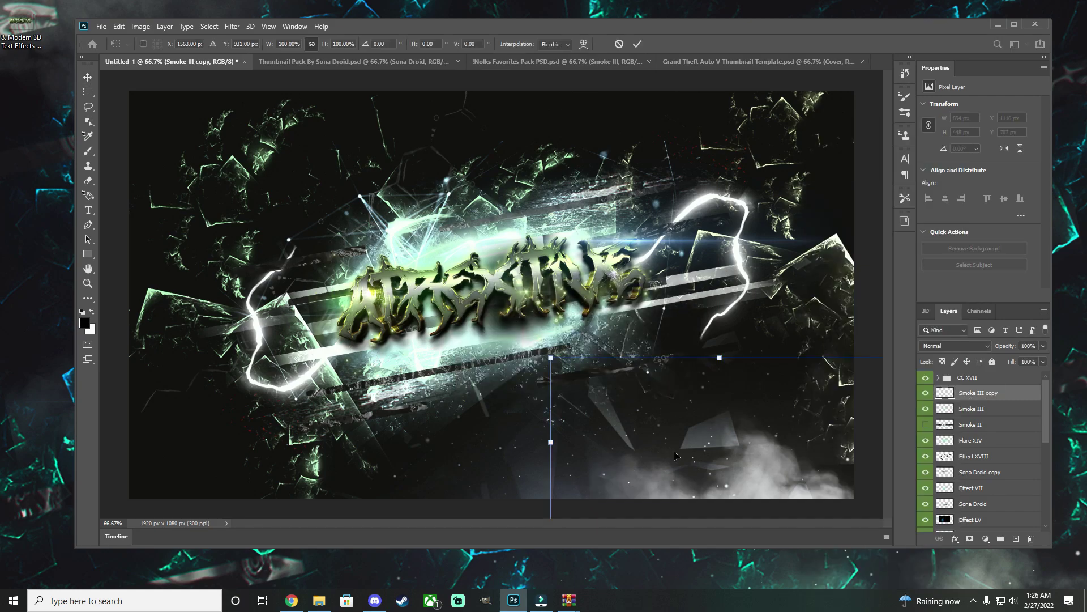
key(ctrl+t)
mouse_move(666, 343)
mouse_down()
mouse_move(304, 311)
mouse_move(396, 244)
mouse_up()
key(Return)
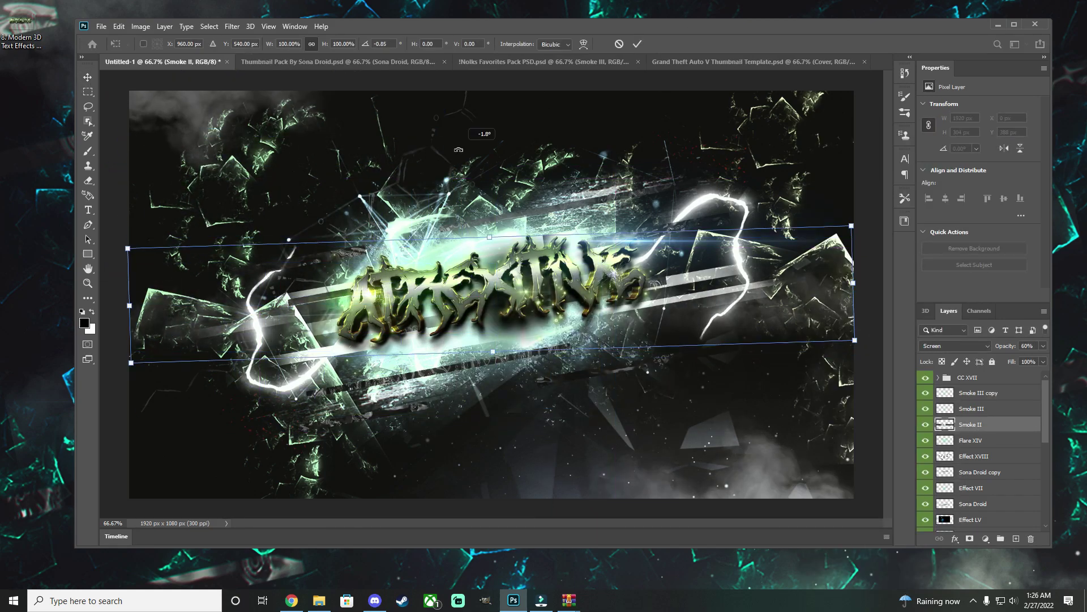
key(Return)
click(141, 26)
click(351, 109)
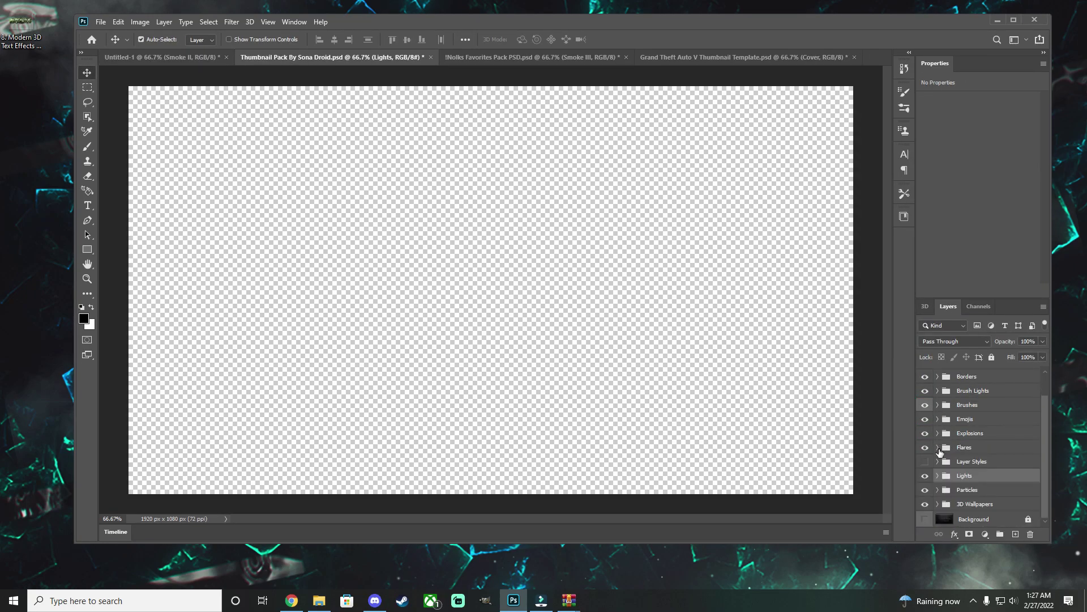
Change the BEBAS text font to HBM Wonky Ron and duplicate Particle VII into the artwork
click(601, 59)
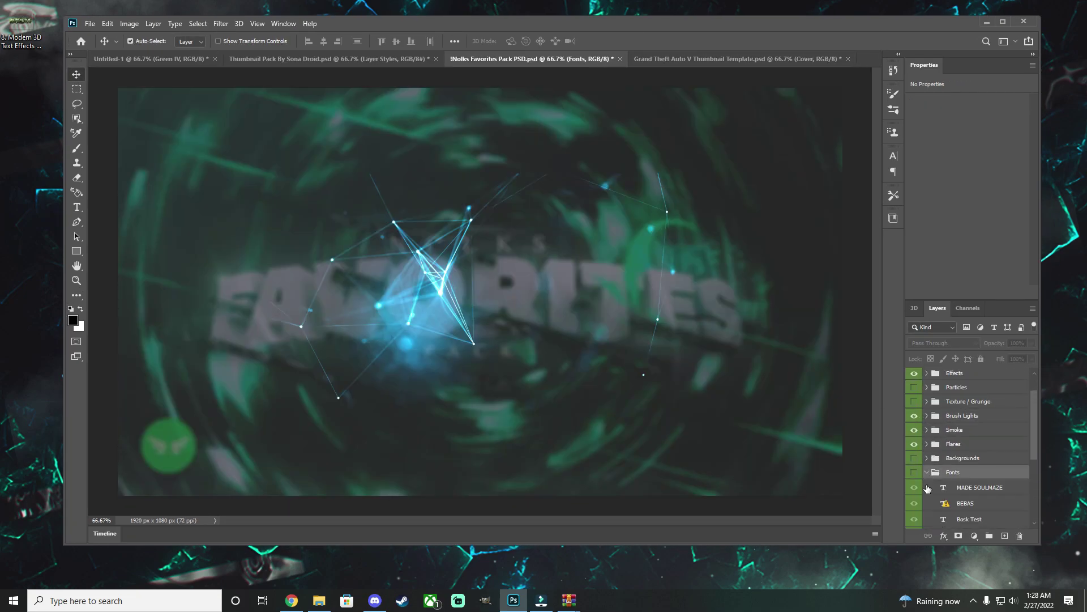
click(932, 502)
click(913, 472)
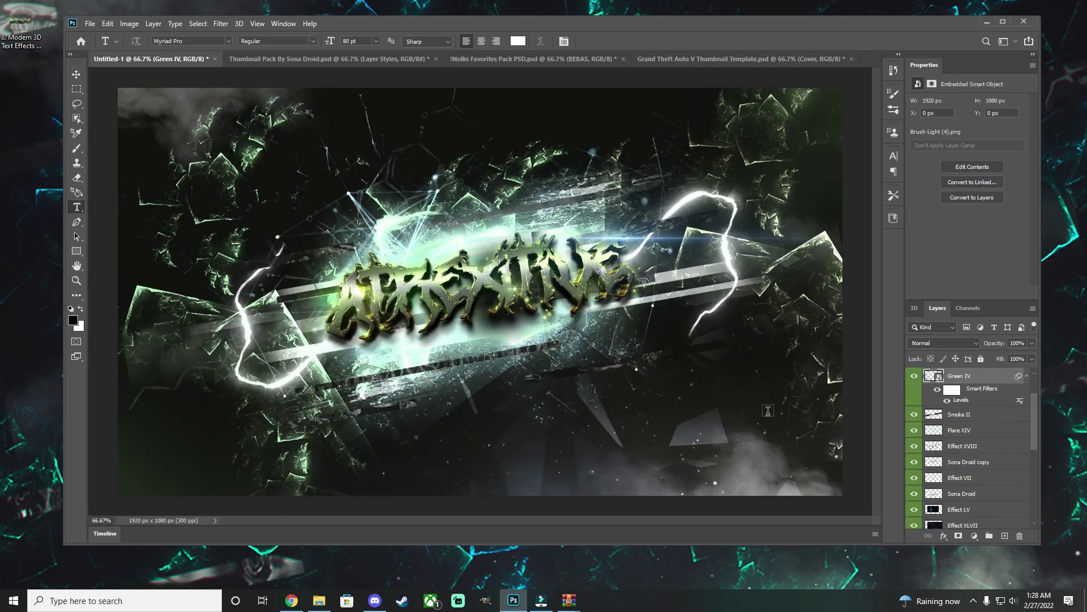
click(1016, 181)
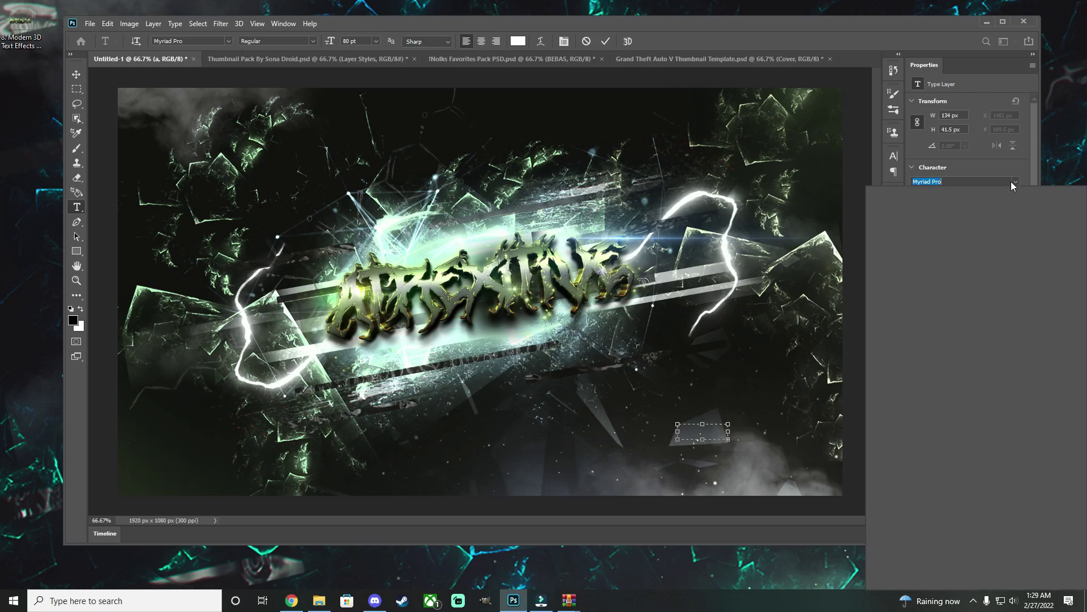
click(963, 340)
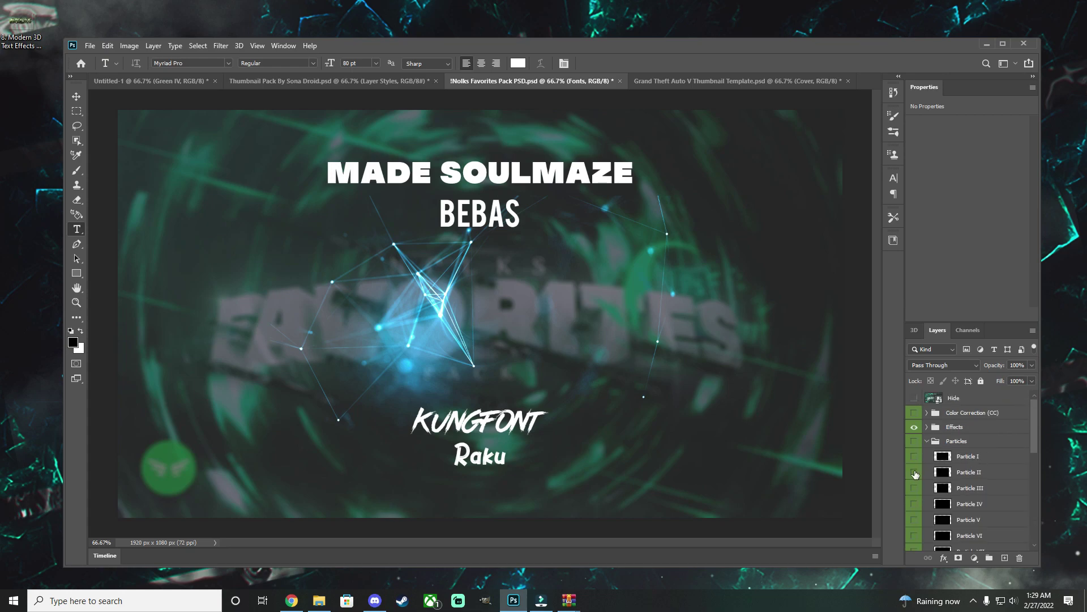
click(680, 308)
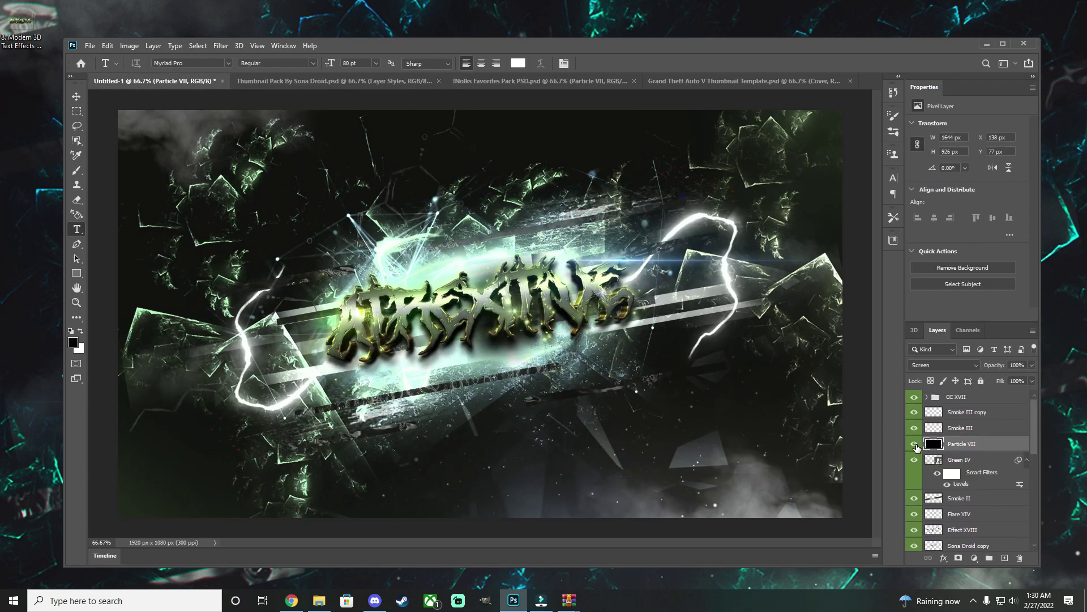
Duplicate the CC by RubyGraphics group from the Grand Theft Auto V template into Untitled-1
click(743, 82)
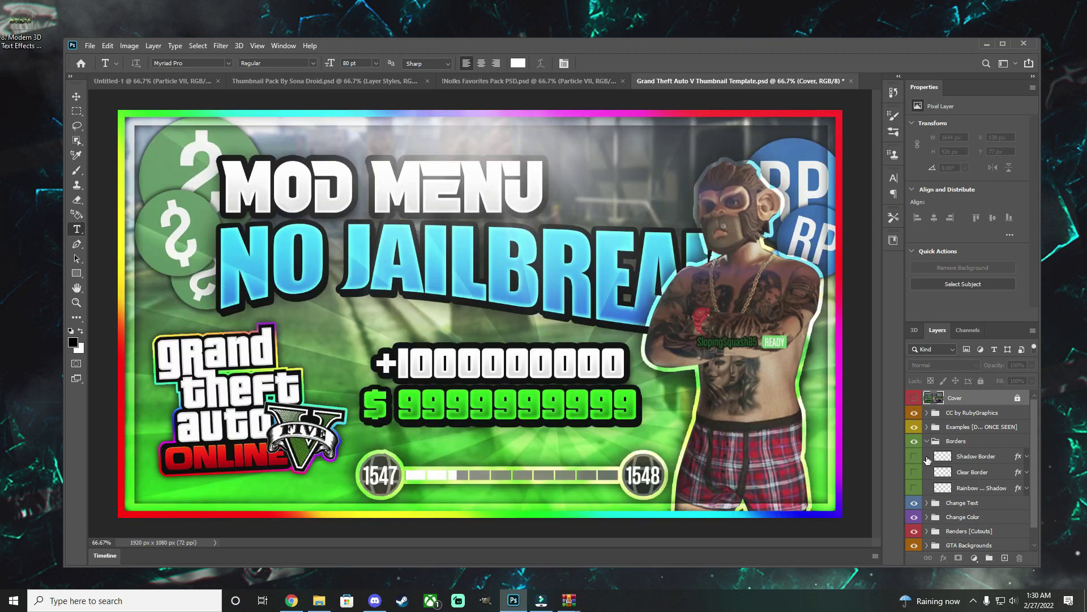
alt+click(914, 412)
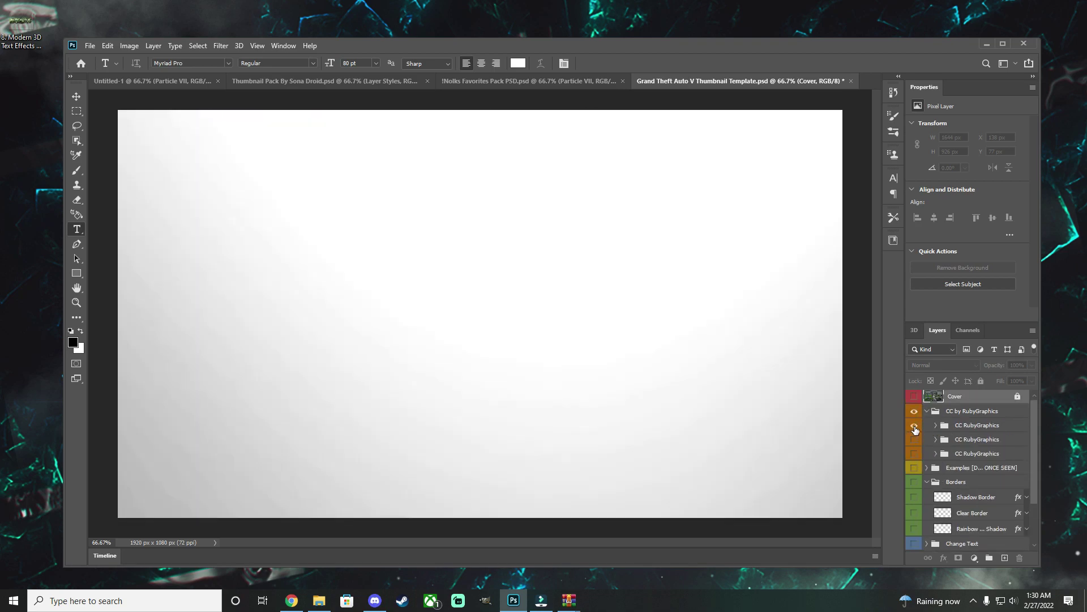
right_click(977, 453)
click(679, 308)
click(547, 81)
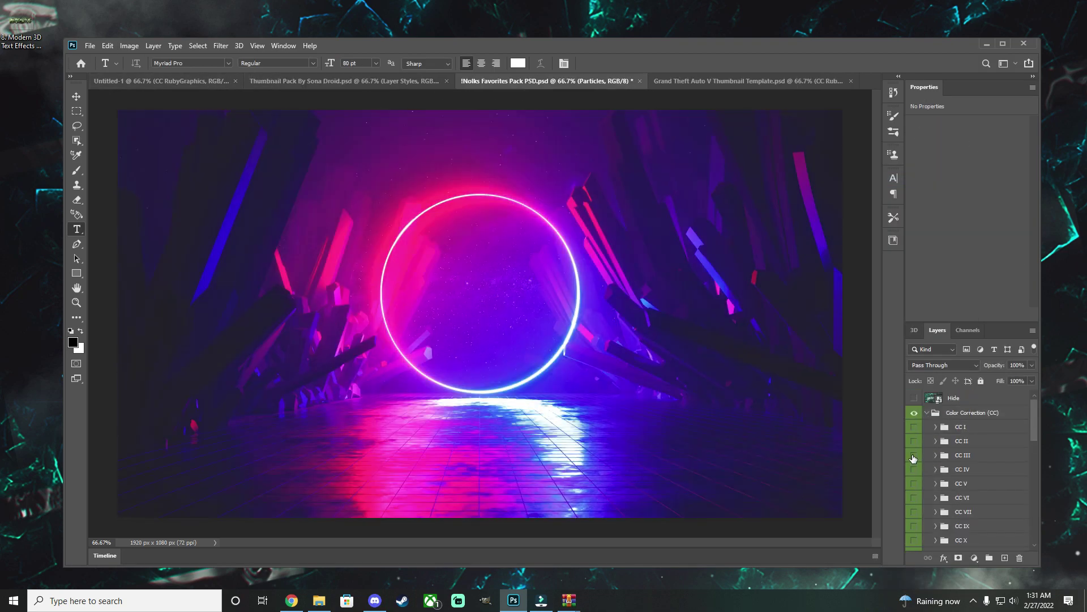
Duplicate the CC XI group into Untitled-1 and switch its colour grading off
right_click(961, 497)
key(Escape)
right_click(963, 475)
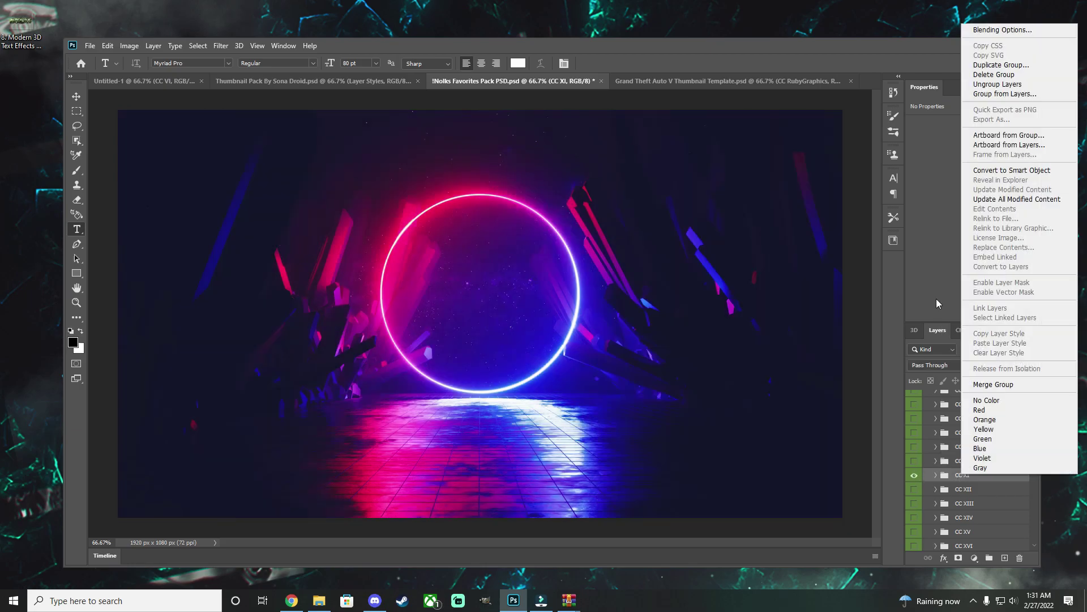
click(1000, 54)
key(Return)
click(175, 83)
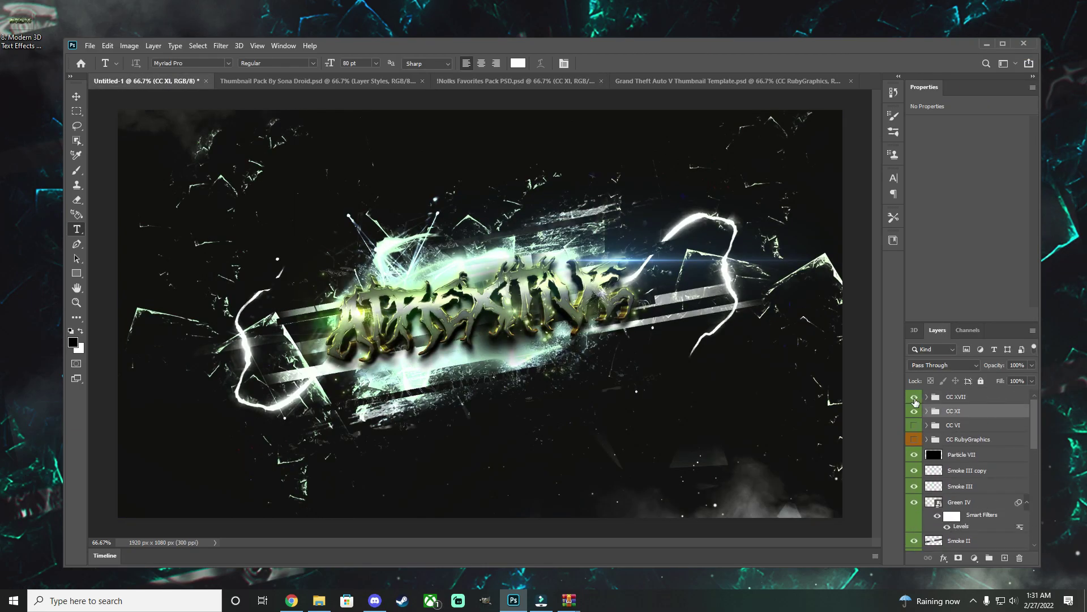
click(915, 411)
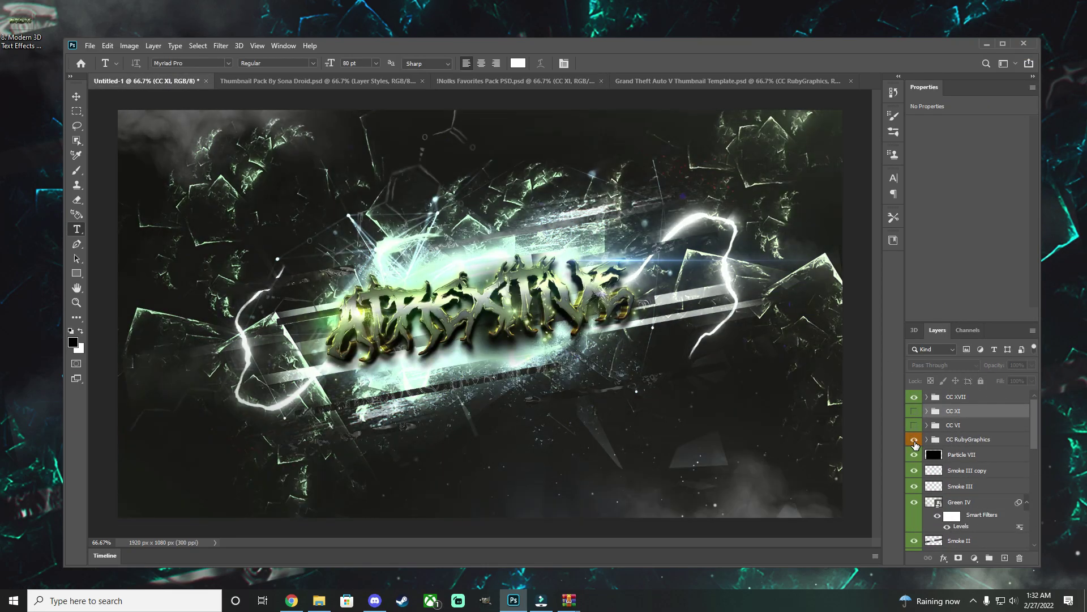
Set up Export As for the finished design as a 1920×1080 PNG
mouse_move(597, 50)
mouse_down()
mouse_move(590, 121)
mouse_move(613, 68)
mouse_up()
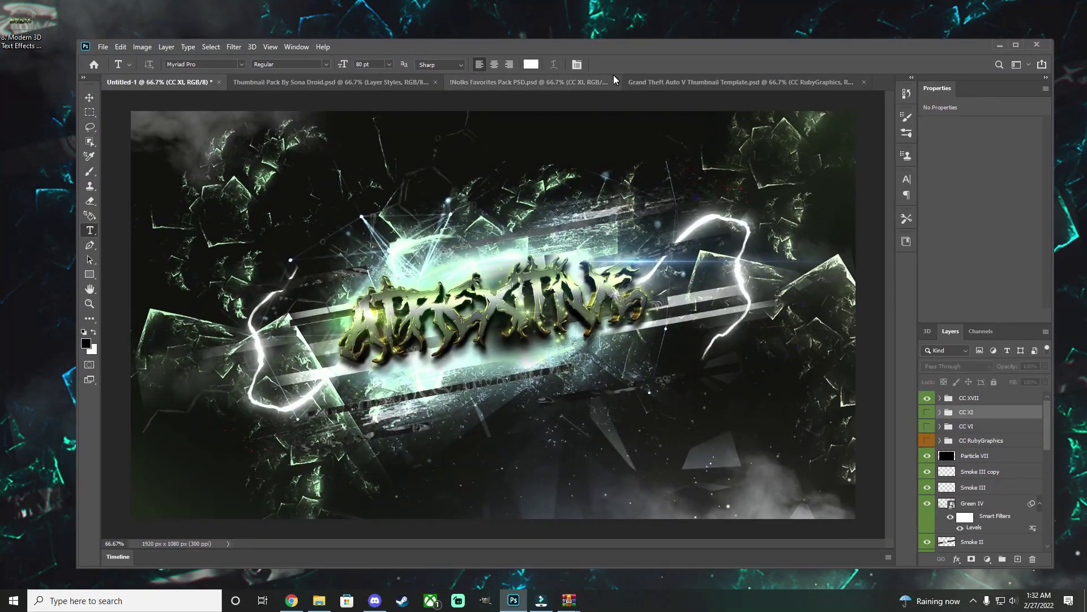
click(102, 46)
mouse_move(136, 222)
click(309, 222)
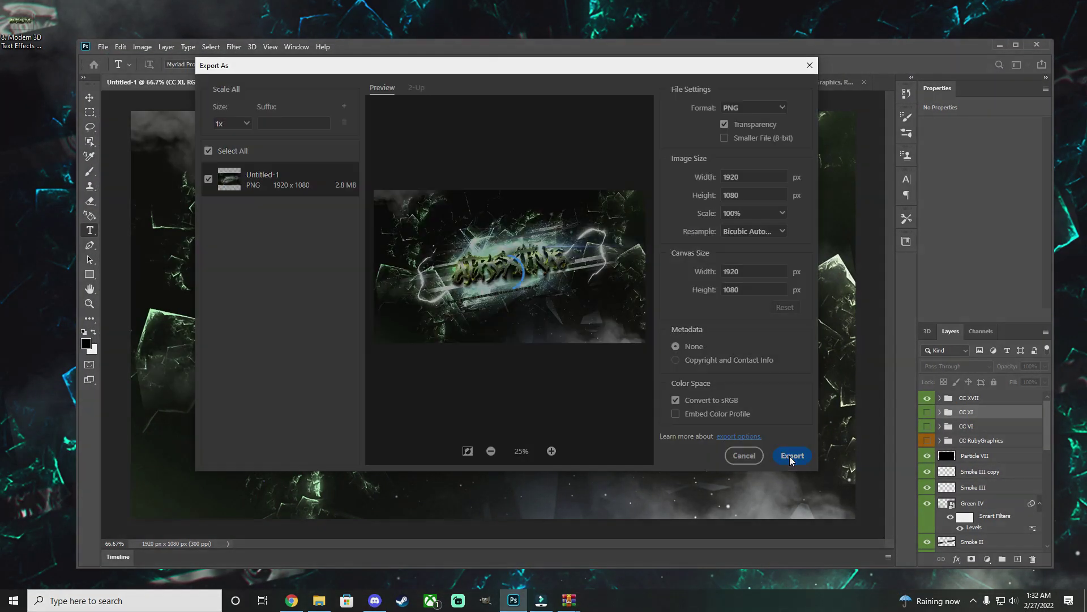